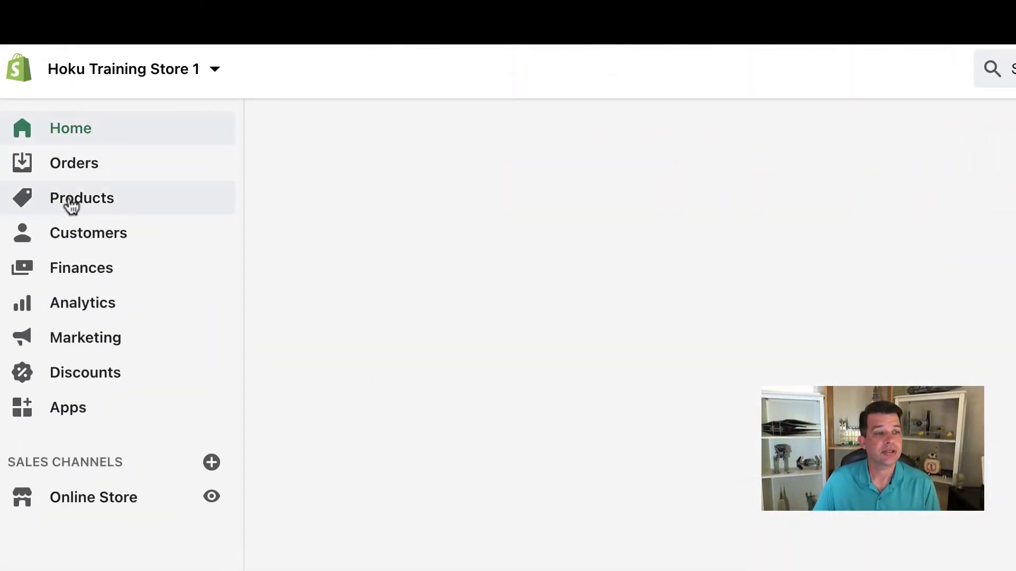
Go to the All products list showing the Surf Van T-Shirt draft
{"action": "left_click", "coordinate": [70, 205]}
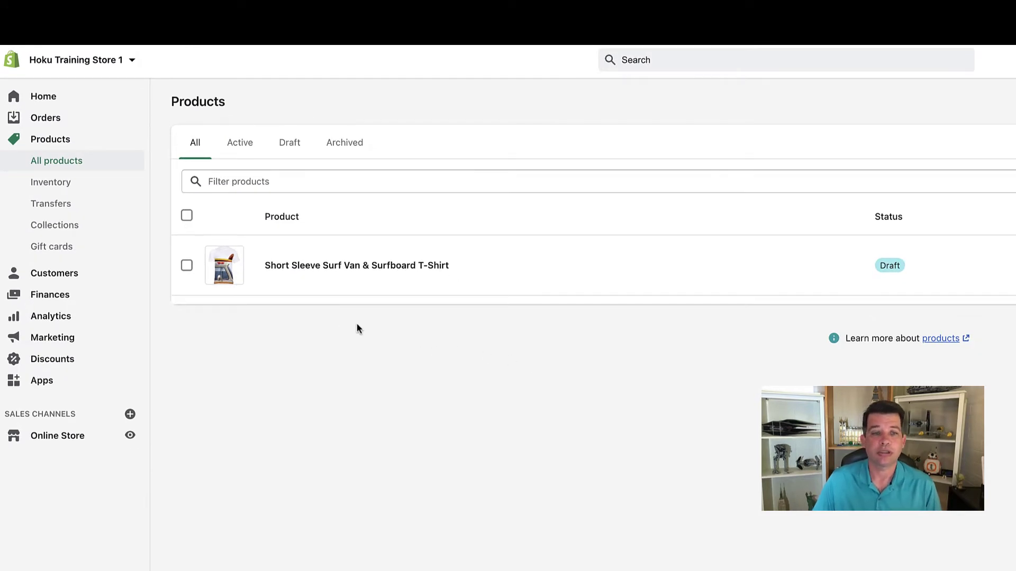
Edit the Surf Van T-Shirt and enable 'This product has multiple options'
{"action": "left_click", "coordinate": [308, 269]}
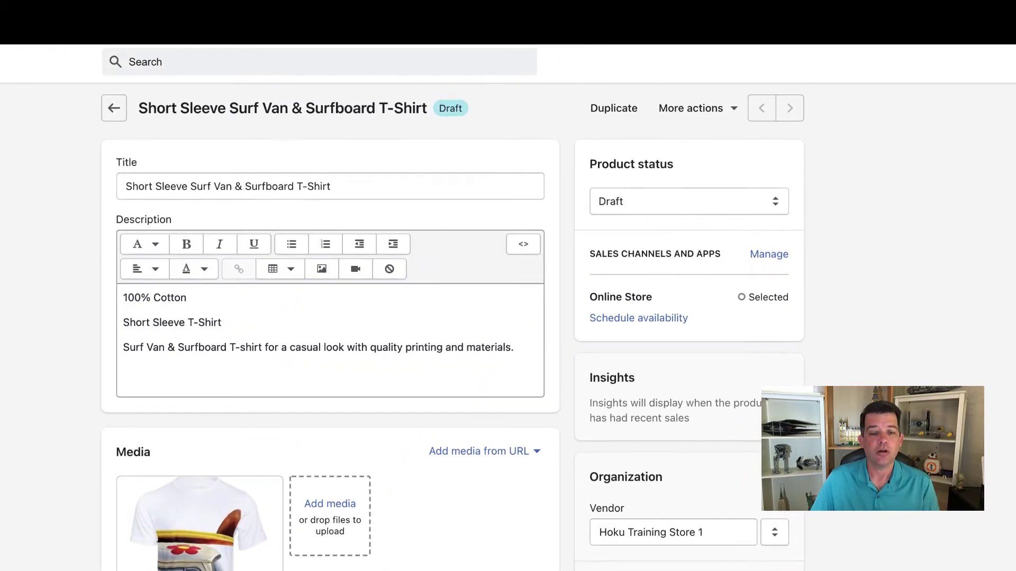
{"action": "scroll", "coordinate": [509, 302], "scroll_direction": "down", "scroll_amount": 15}
{"action": "scroll", "coordinate": [508, 303], "scroll_direction": "down", "scroll_amount": 5}
{"action": "scroll", "coordinate": [508, 301], "scroll_direction": "down", "scroll_amount": 3}
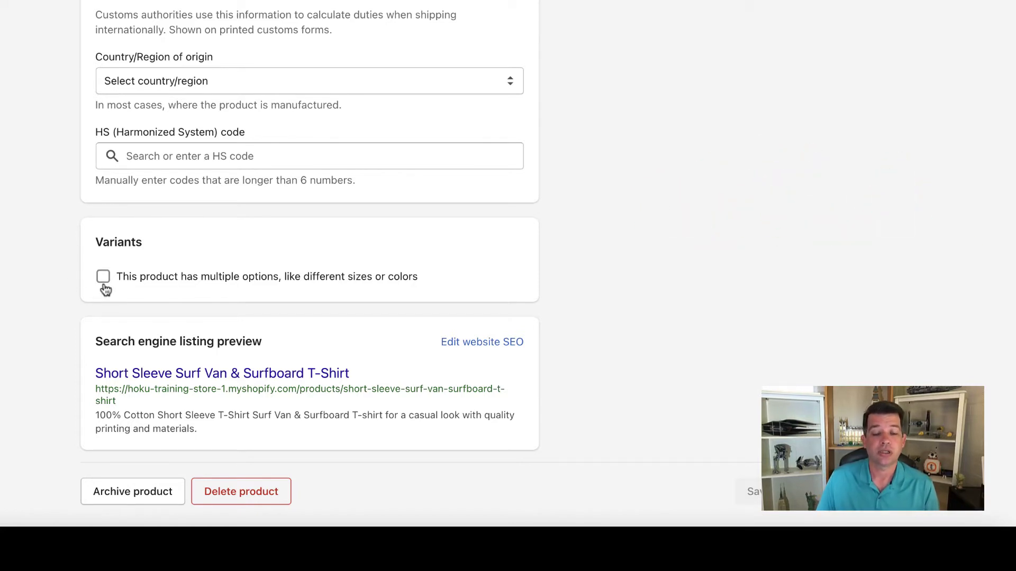
{"action": "left_click", "coordinate": [103, 278]}
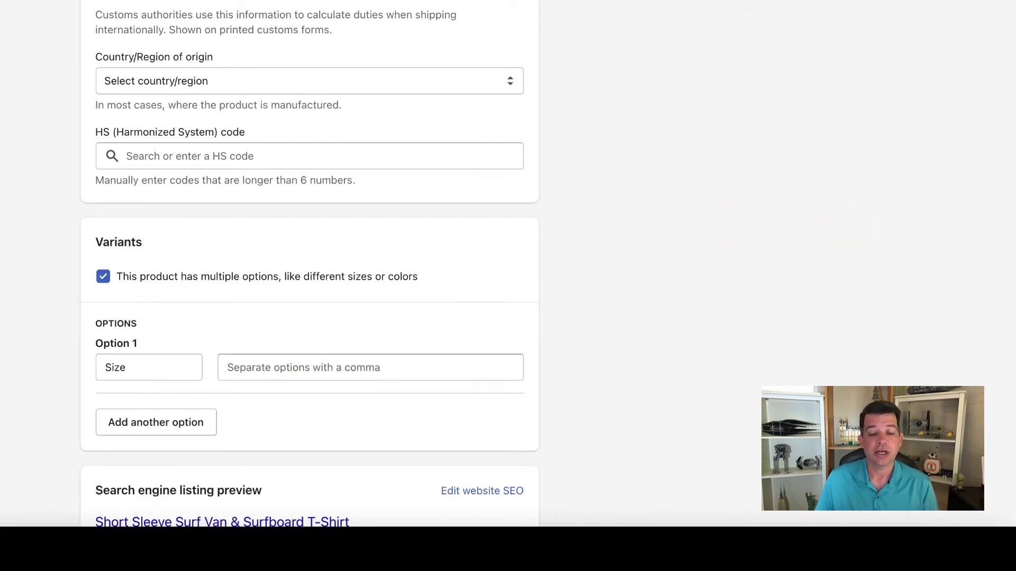
{"action": "scroll", "coordinate": [311, 262], "scroll_direction": "down", "scroll_amount": 2}
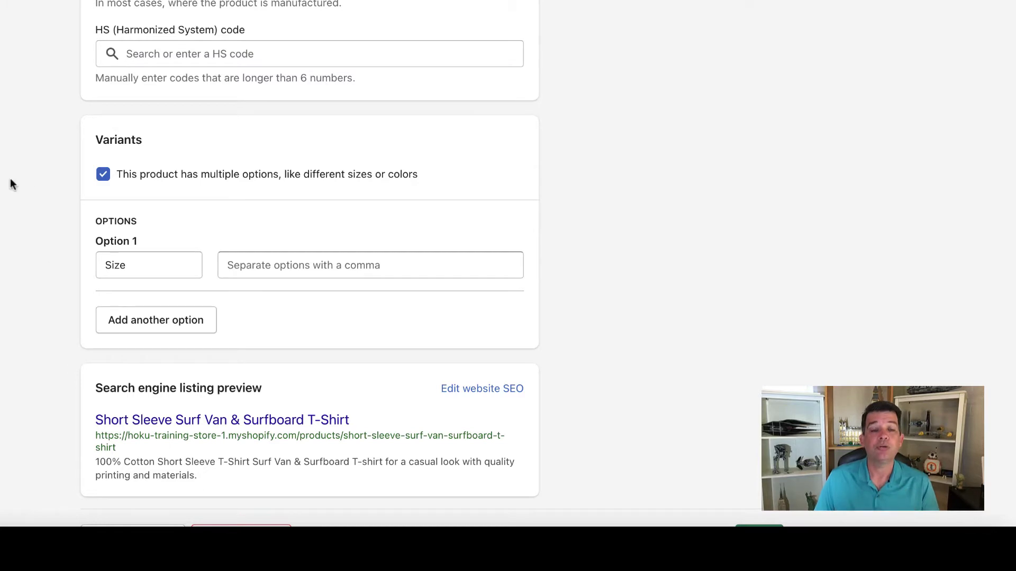
{"action": "scroll", "coordinate": [508, 286], "scroll_direction": "up", "scroll_amount": 5}
{"action": "scroll", "coordinate": [508, 286], "scroll_direction": "up", "scroll_amount": 10}
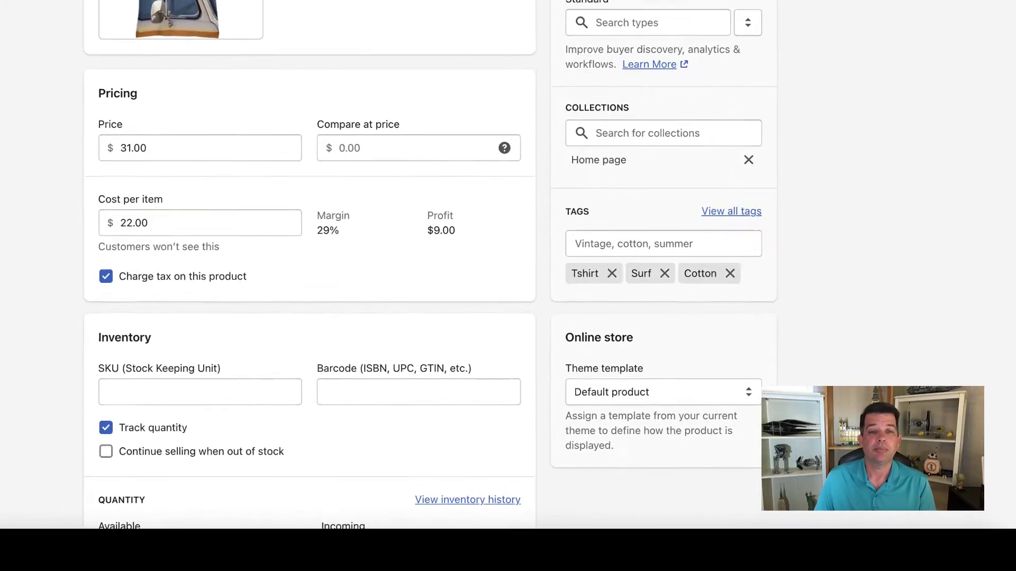
{"action": "scroll", "coordinate": [3, 249], "scroll_direction": "up", "scroll_amount": 3}
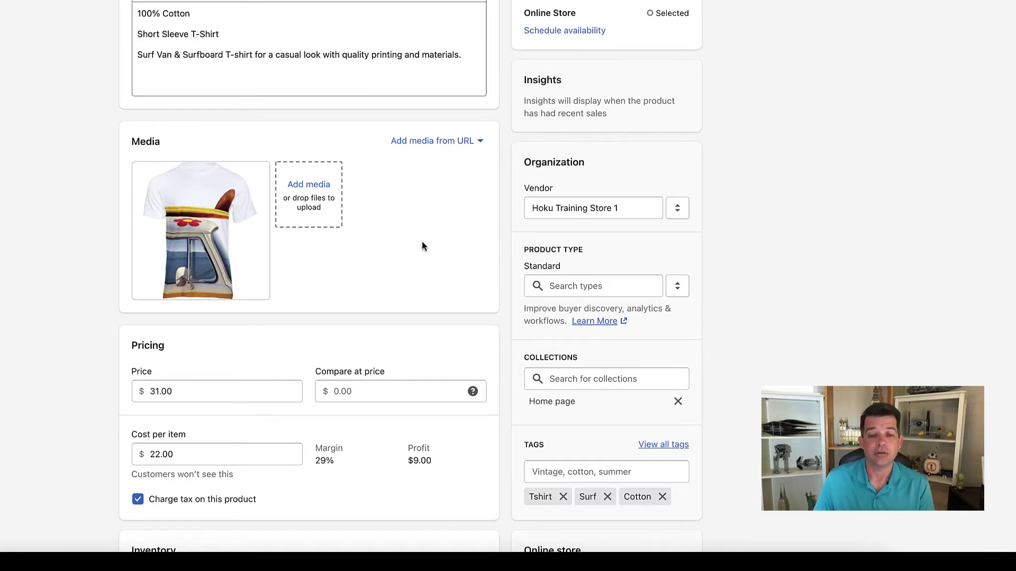
Drop the blue and sand T-shirt images into the product's Media alongside the white one
{"action": "left_click_drag", "start_coordinate": [421, 246], "coordinate": [309, 194]}
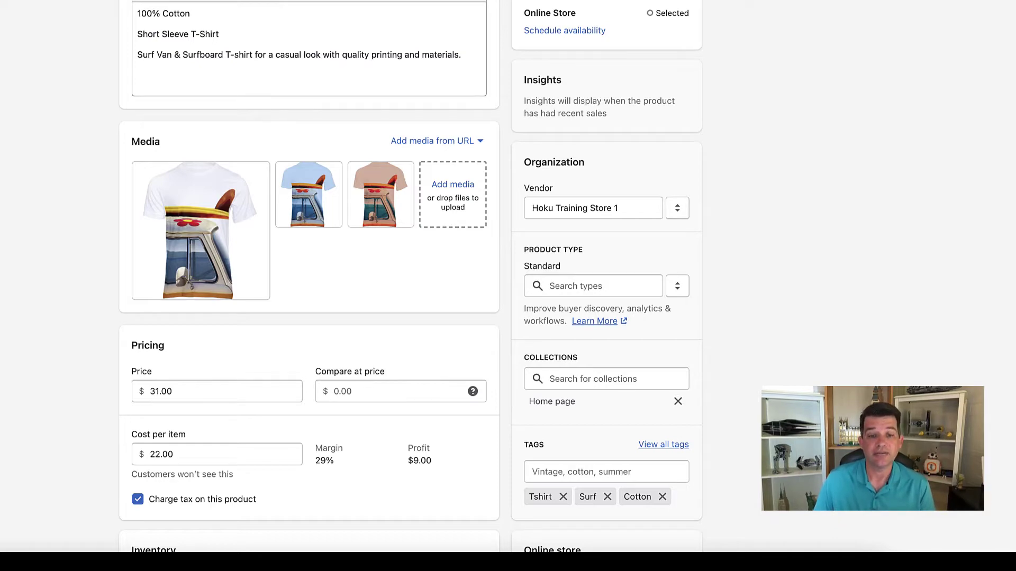
{"action": "scroll", "coordinate": [309, 286], "scroll_direction": "down", "scroll_amount": 10}
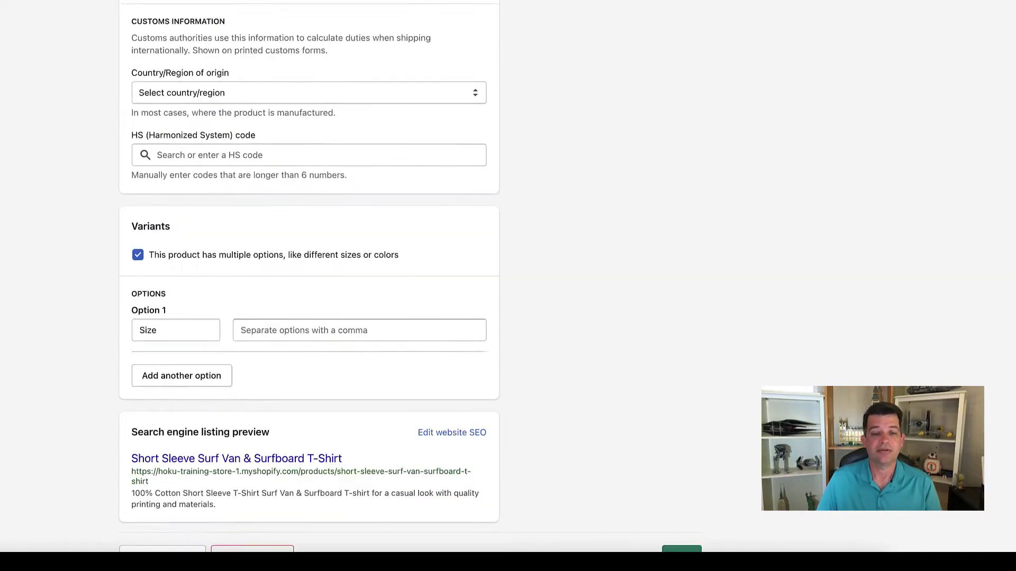
{"action": "scroll", "coordinate": [309, 286], "scroll_direction": "down", "scroll_amount": 3}
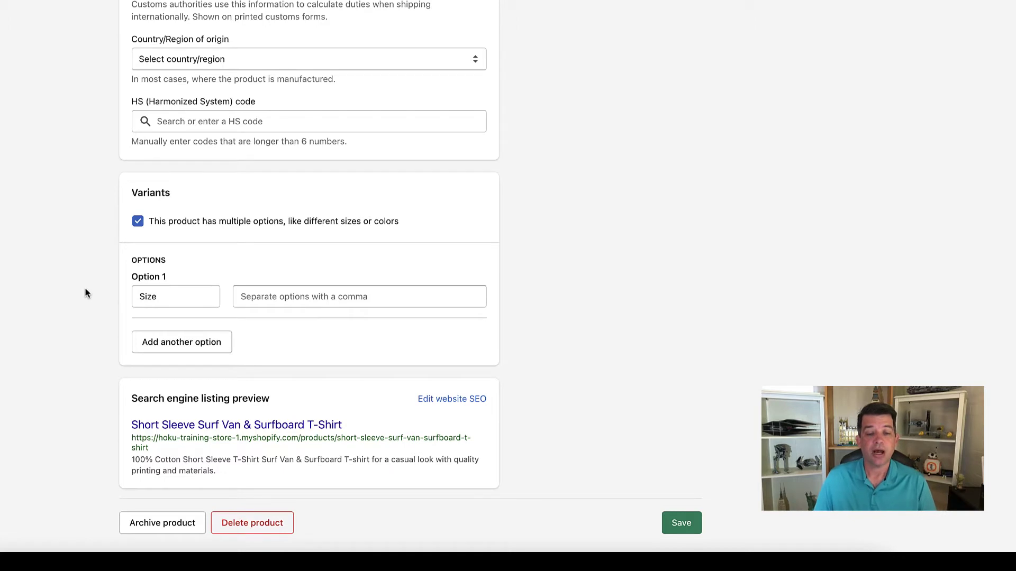
Enter Size values Small, Medium, Large, X-Large for the first option
{"action": "left_click", "coordinate": [188, 299]}
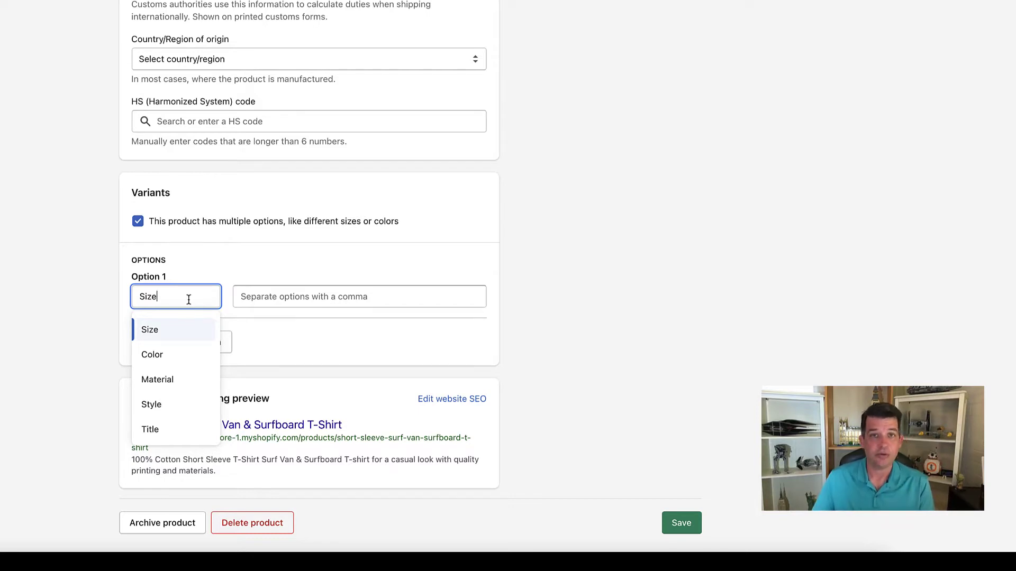
{"action": "left_click", "coordinate": [273, 298]}
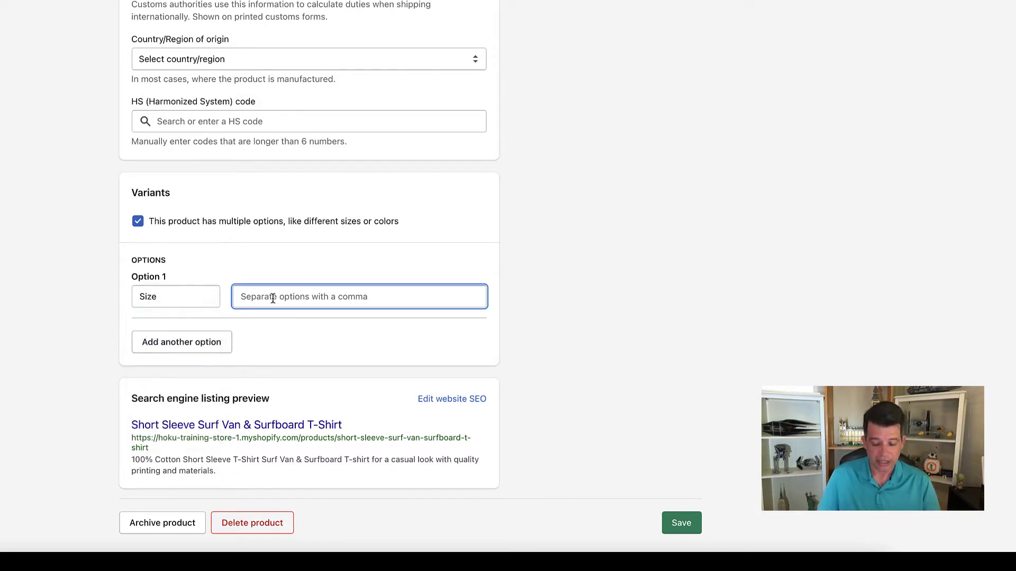
{"action": "type", "text": "Small"}
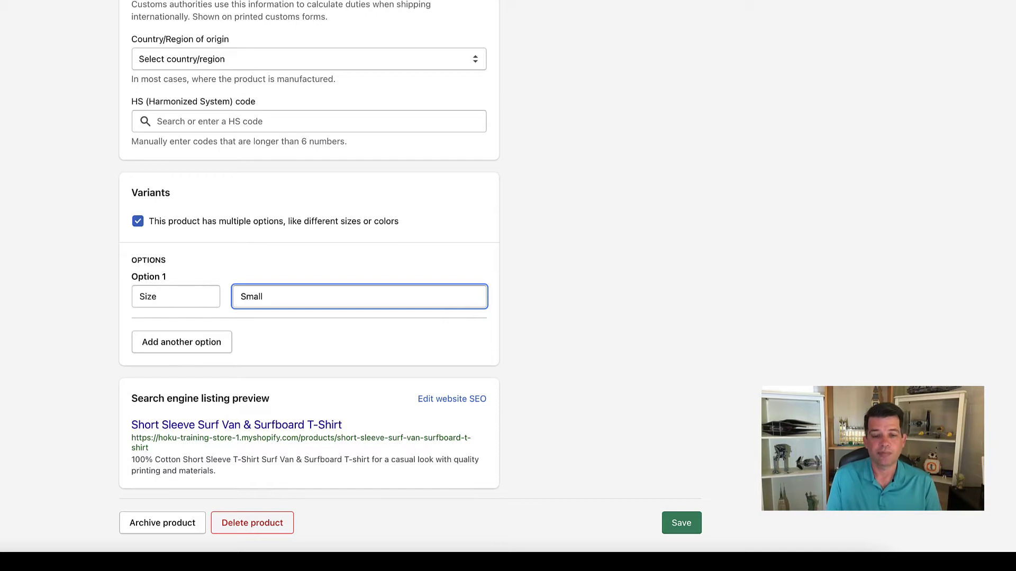
{"action": "type", "text": ","}
{"action": "type", "text": "Medium"}
{"action": "key", "text": "BackSpace"}
{"action": "key", "text": "BackSpace"}
{"action": "key", "text": "BackSpace"}
{"action": "type", "text": "um,"}
{"action": "type", "text": "Large,"}
{"action": "type", "text": "X"}
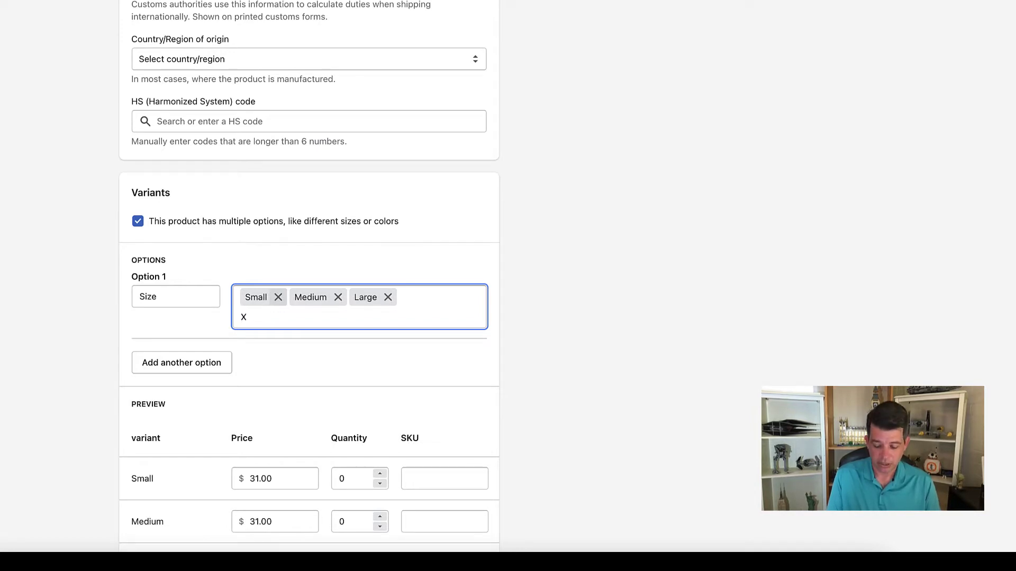
{"action": "type", "text": "arge"}
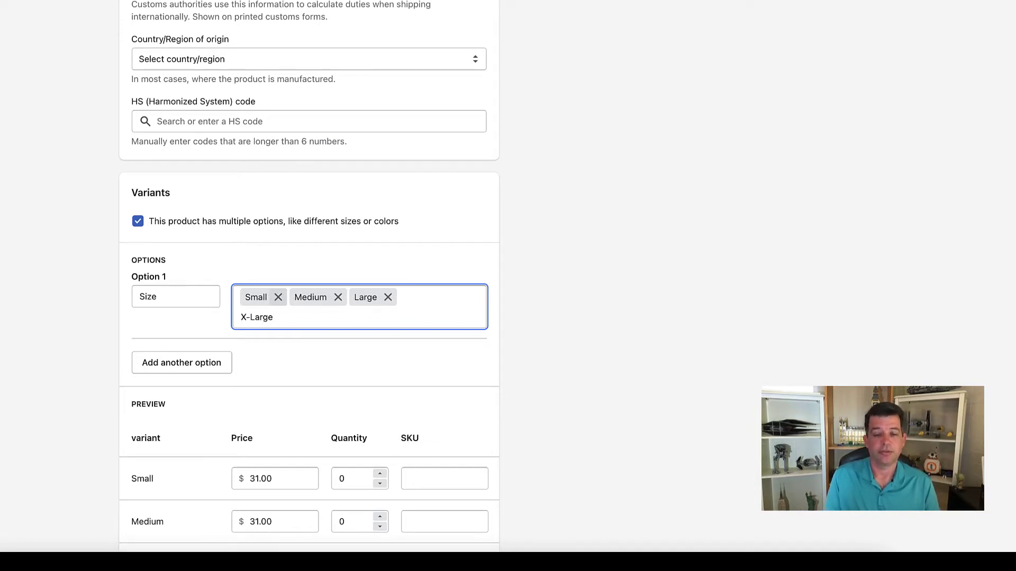
{"action": "type", "text": ","}
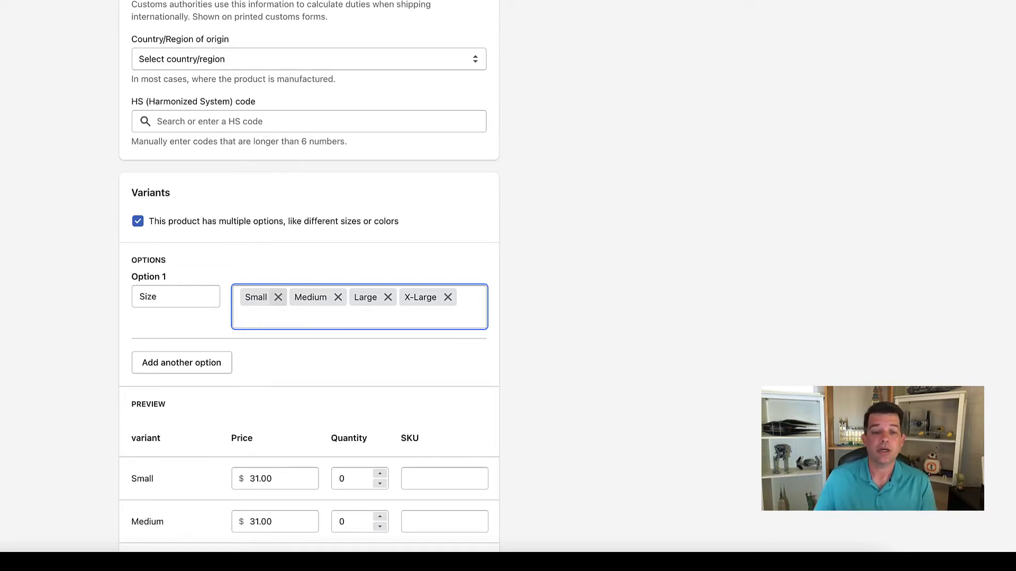
Add a Color option with values White, Sand, Blue
{"action": "left_click", "coordinate": [159, 364]}
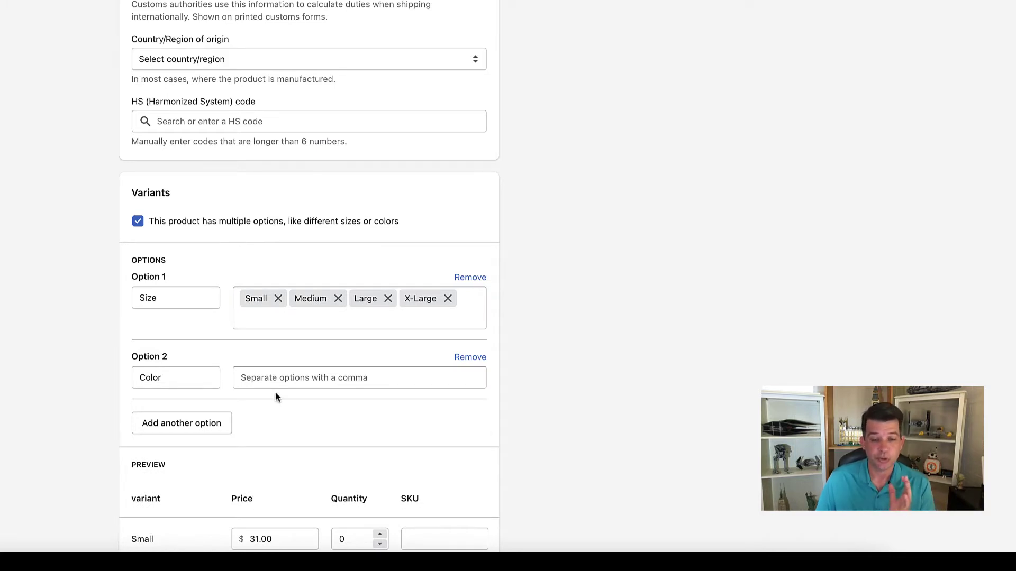
{"action": "left_click", "coordinate": [267, 379]}
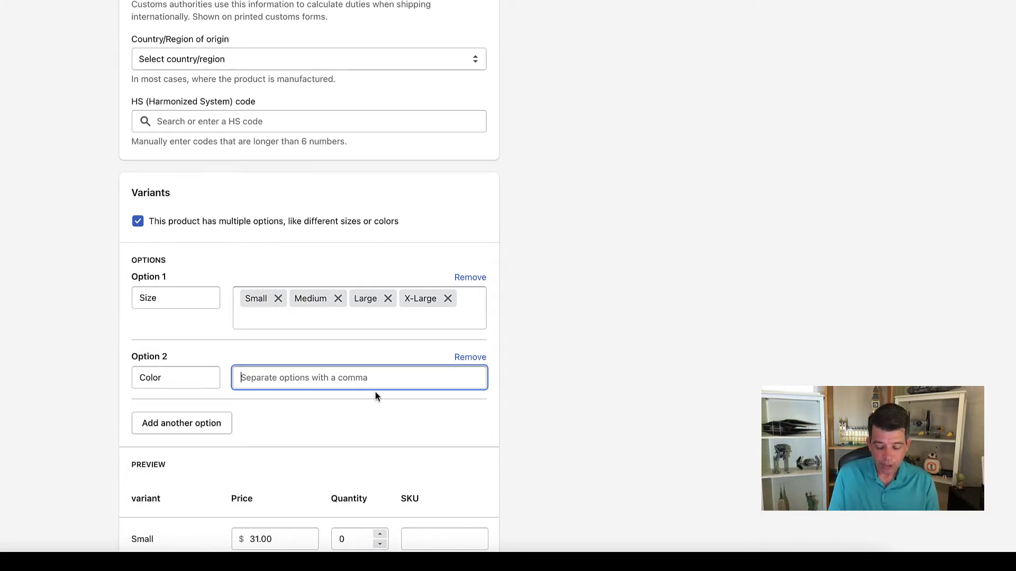
{"action": "type", "text": "White"}
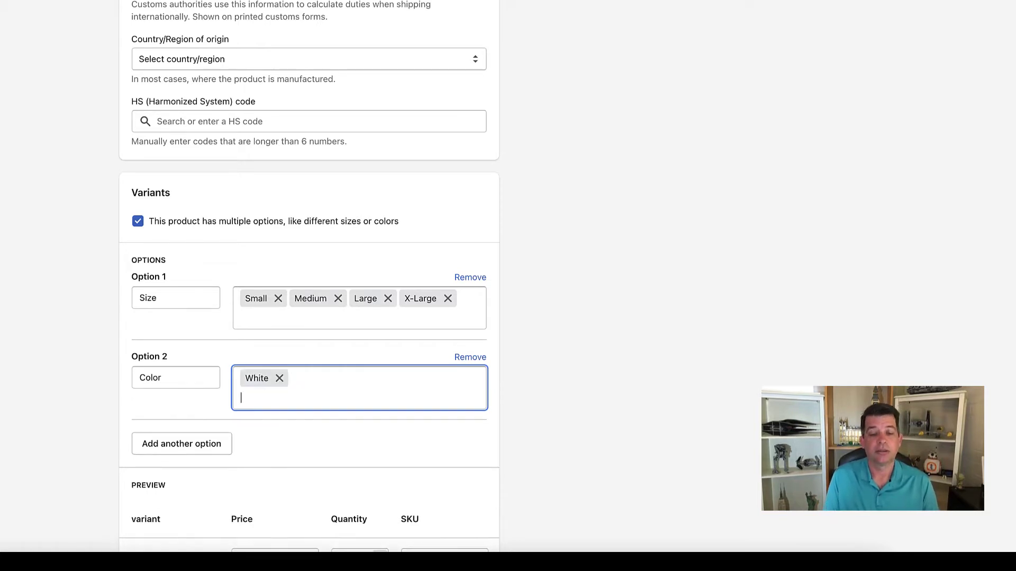
{"action": "type", "text": ",San"}
{"action": "type", "text": ","}
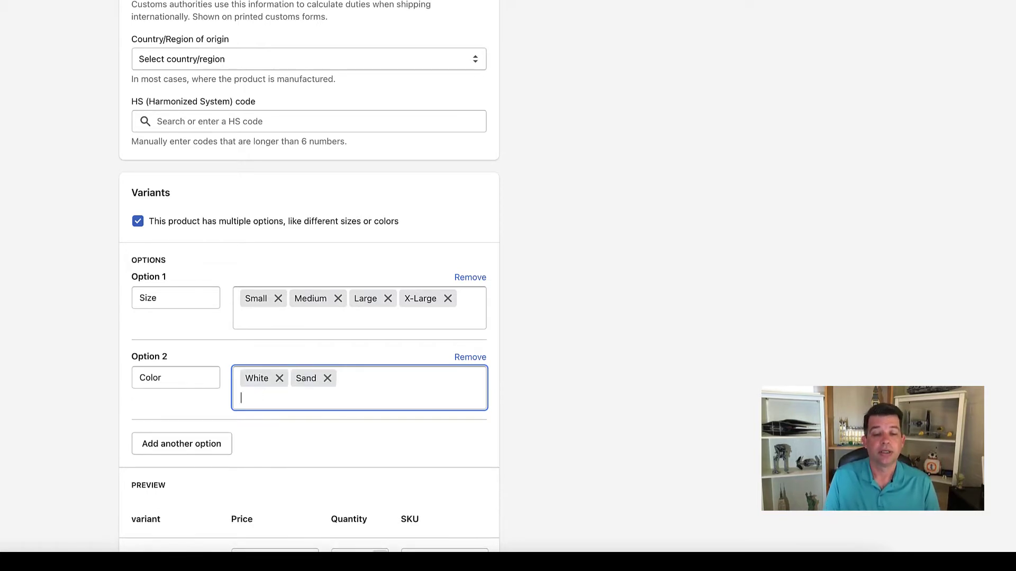
{"action": "type", "text": "lue"}
{"action": "type", "text": ","}
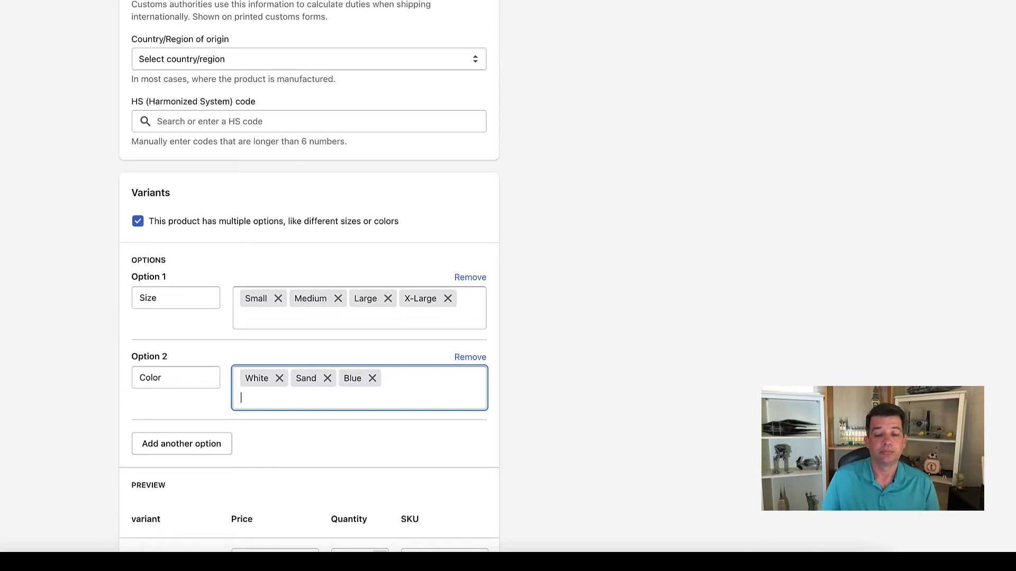
{"action": "scroll", "coordinate": [556, 409], "scroll_direction": "down", "scroll_amount": 2}
{"action": "scroll", "coordinate": [561, 410], "scroll_direction": "down", "scroll_amount": 3}
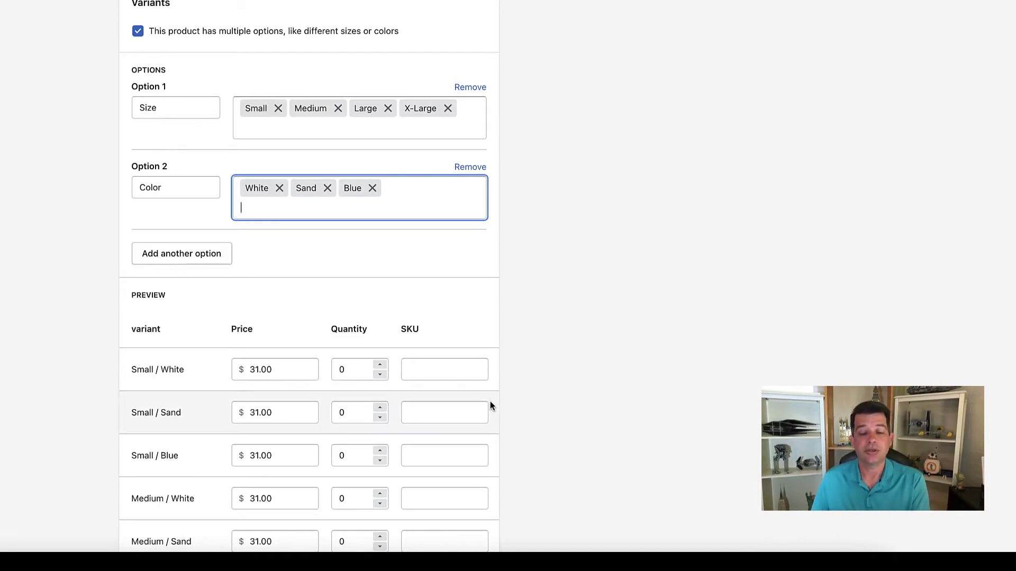
{"action": "scroll", "coordinate": [492, 403], "scroll_direction": "down", "scroll_amount": 1}
{"action": "scroll", "coordinate": [492, 403], "scroll_direction": "down", "scroll_amount": 1}
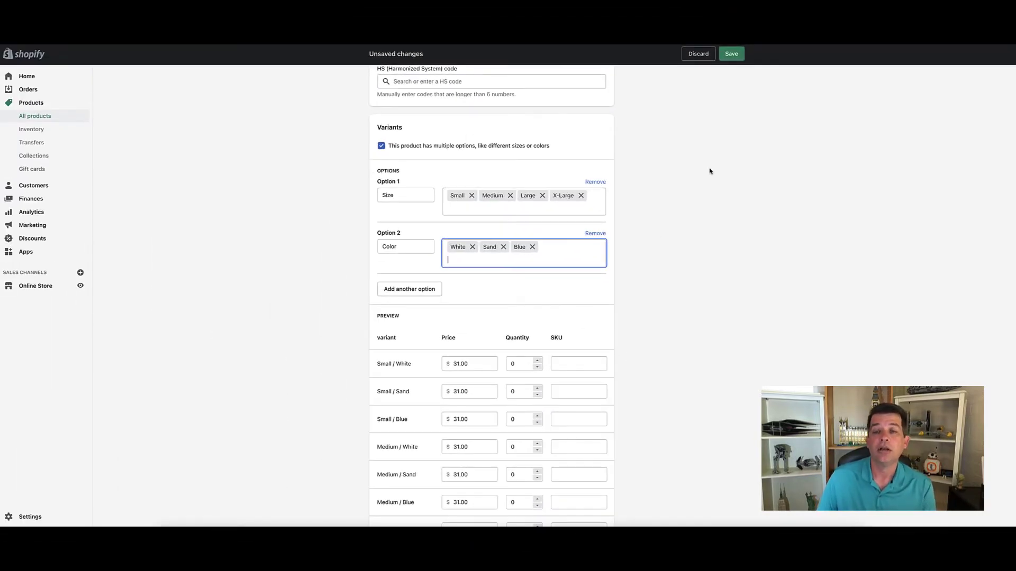
Save the product so the twelve Size/Color variants at 31.00 are created
{"action": "left_click", "coordinate": [731, 54]}
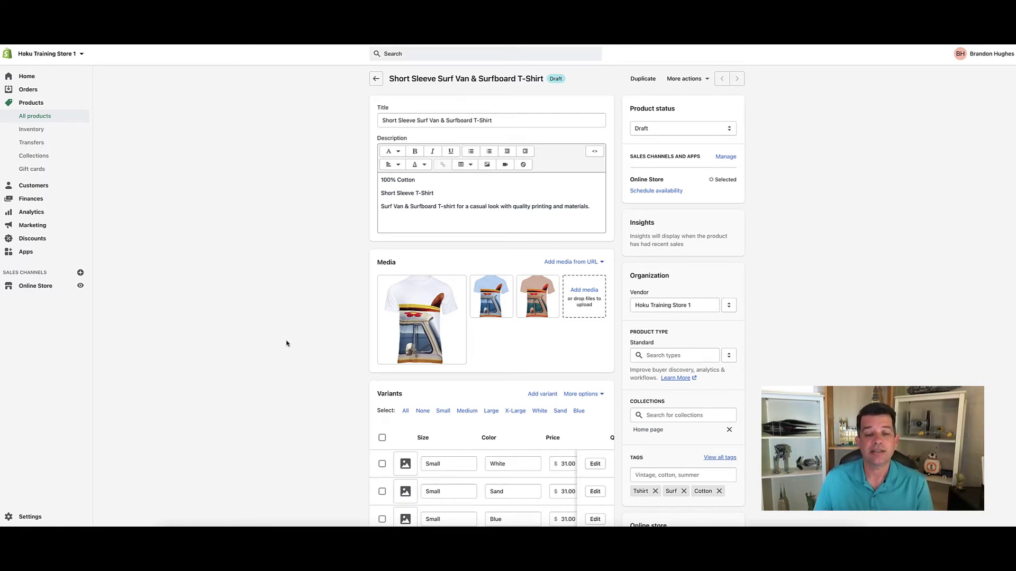
{"action": "scroll", "coordinate": [287, 343], "scroll_direction": "down", "scroll_amount": 3}
{"action": "scroll", "coordinate": [287, 343], "scroll_direction": "down", "scroll_amount": 2}
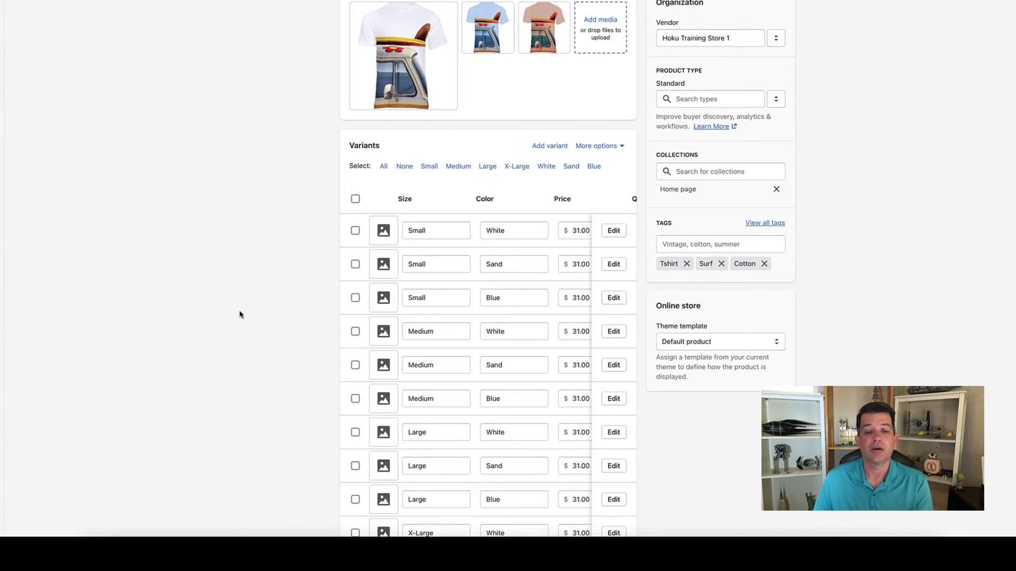
{"action": "scroll", "coordinate": [240, 315], "scroll_direction": "down", "scroll_amount": 5}
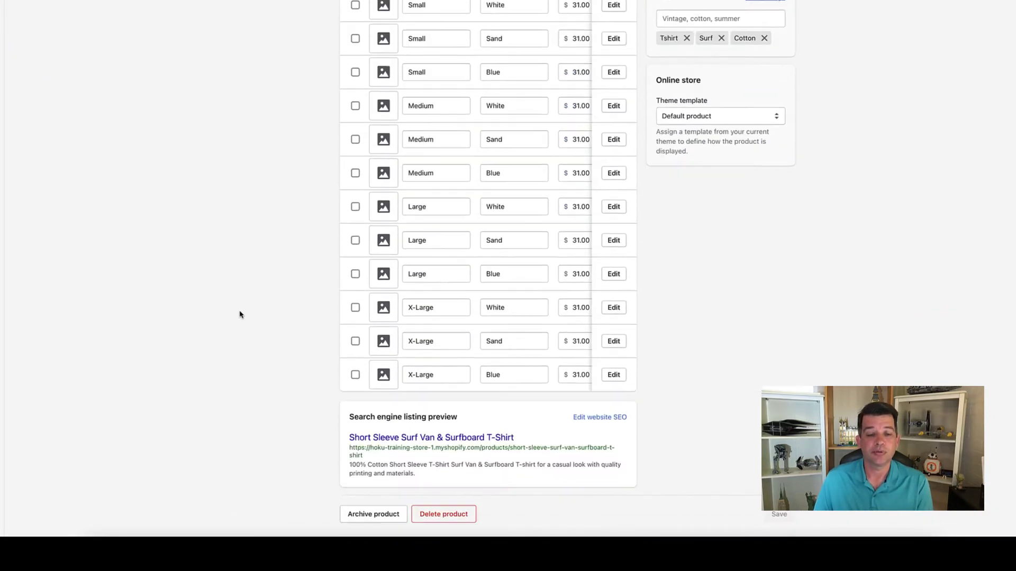
{"action": "scroll", "coordinate": [258, 297], "scroll_direction": "up", "scroll_amount": 10}
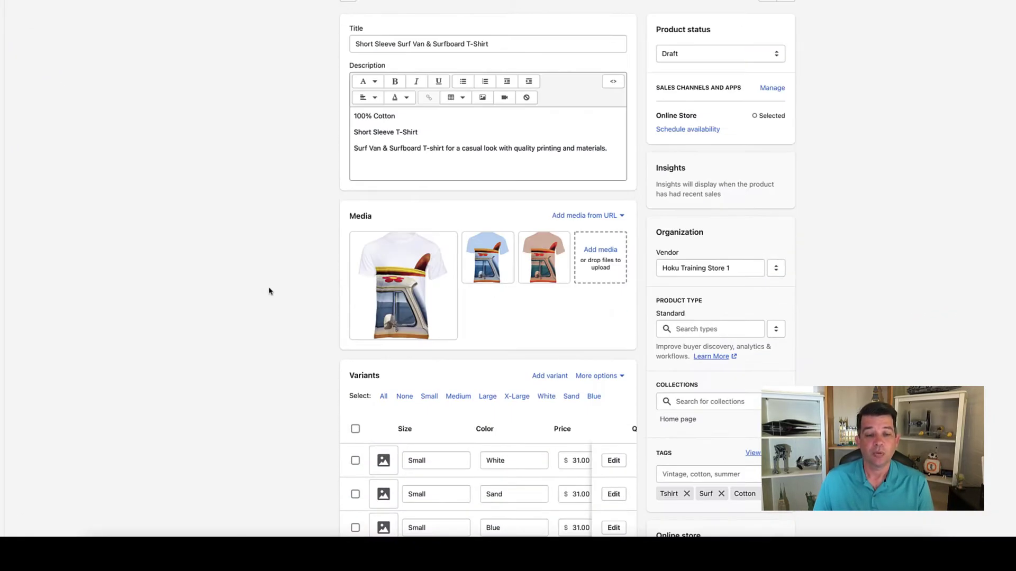
{"action": "scroll", "coordinate": [268, 292], "scroll_direction": "down", "scroll_amount": 1}
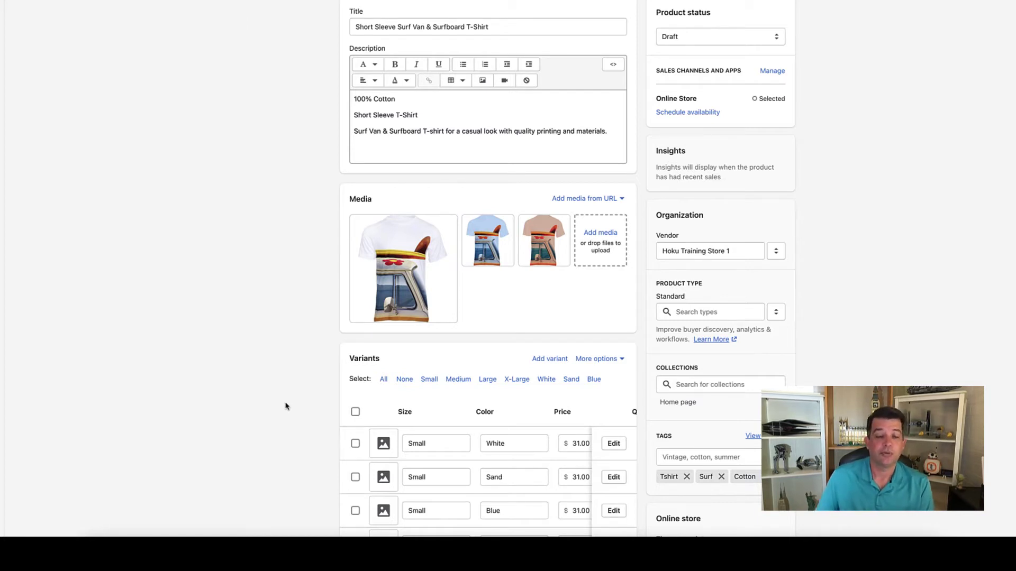
{"action": "scroll", "coordinate": [295, 405], "scroll_direction": "down", "scroll_amount": 2}
{"action": "scroll", "coordinate": [298, 404], "scroll_direction": "down", "scroll_amount": 3}
{"action": "scroll", "coordinate": [298, 403], "scroll_direction": "down", "scroll_amount": 2}
{"action": "scroll", "coordinate": [292, 388], "scroll_direction": "down", "scroll_amount": 1}
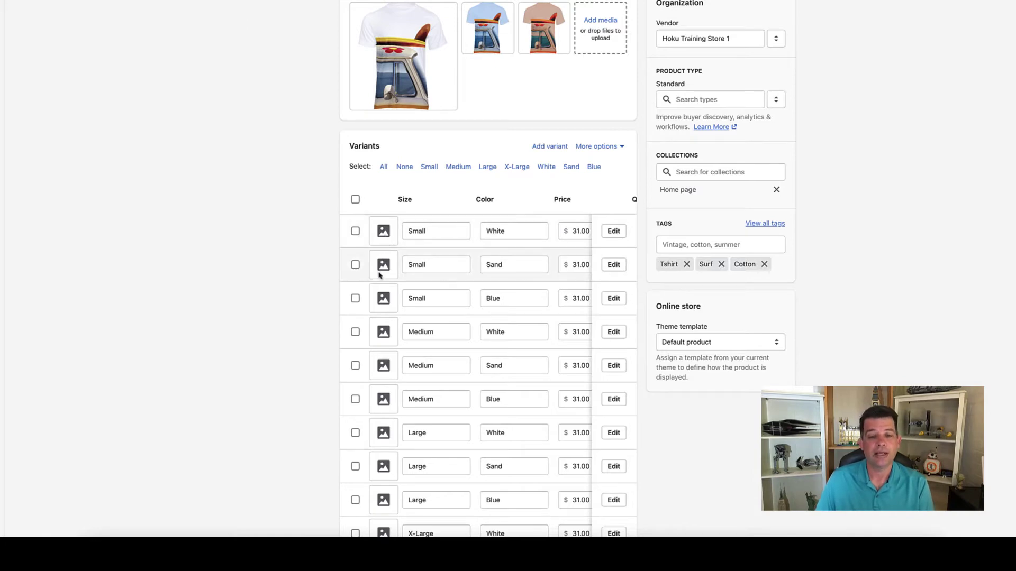
{"action": "scroll", "coordinate": [429, 473], "scroll_direction": "down", "scroll_amount": 3}
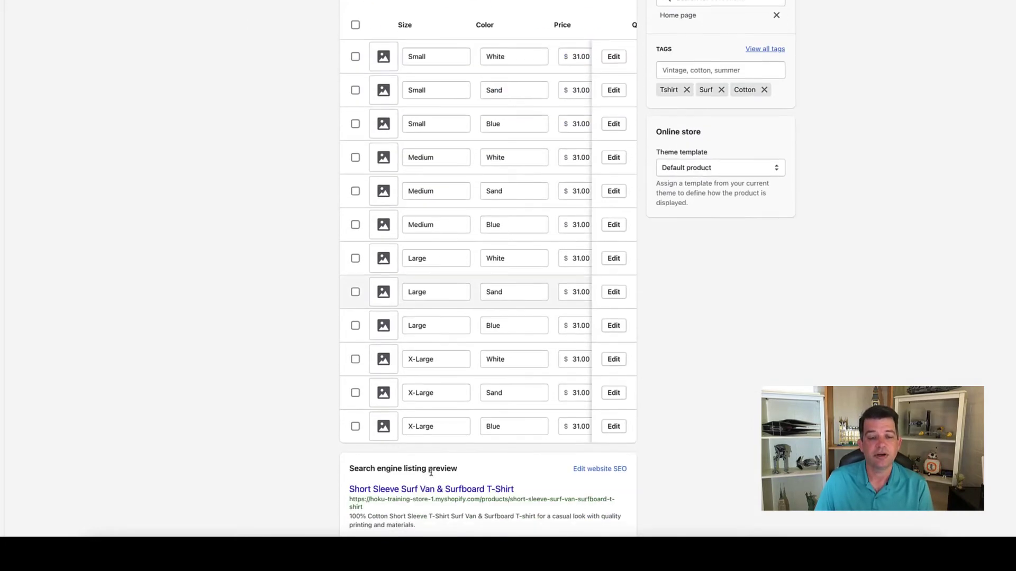
{"action": "scroll", "coordinate": [429, 472], "scroll_direction": "up", "scroll_amount": 1}
{"action": "scroll", "coordinate": [430, 476], "scroll_direction": "up", "scroll_amount": 3}
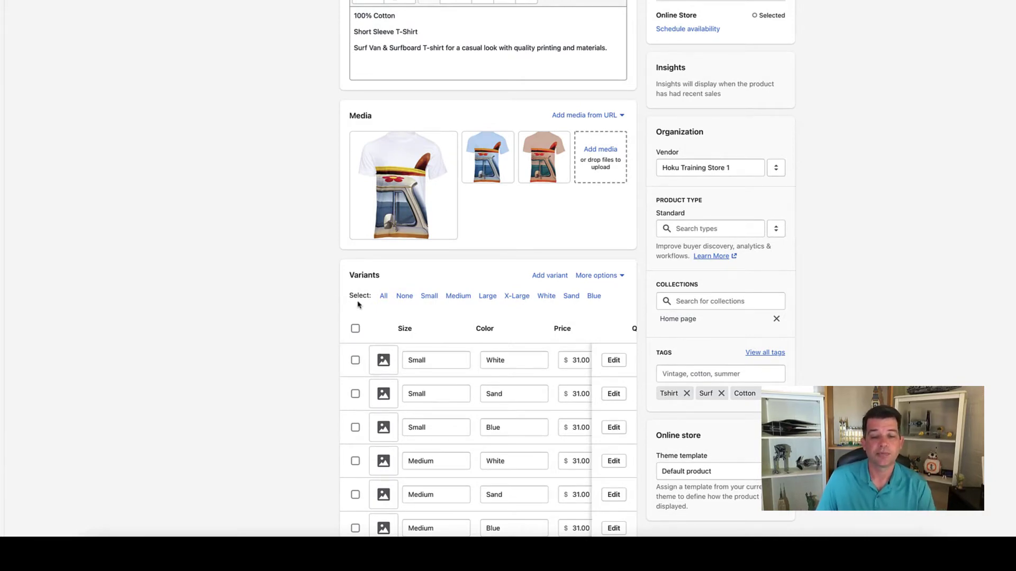
Select the White variants and pick the white T-shirt image for them
{"action": "left_click", "coordinate": [546, 296]}
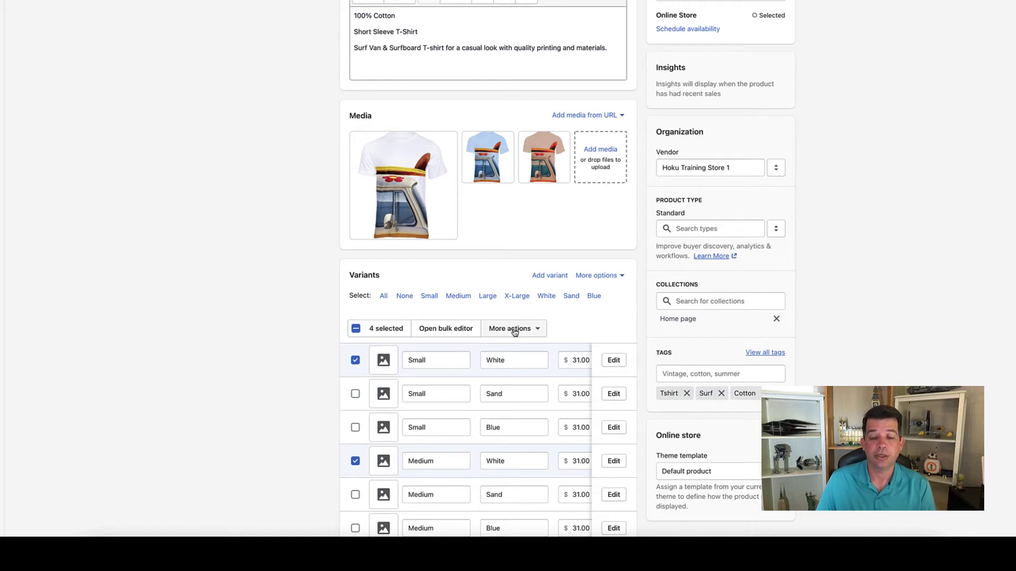
{"action": "left_click", "coordinate": [535, 333]}
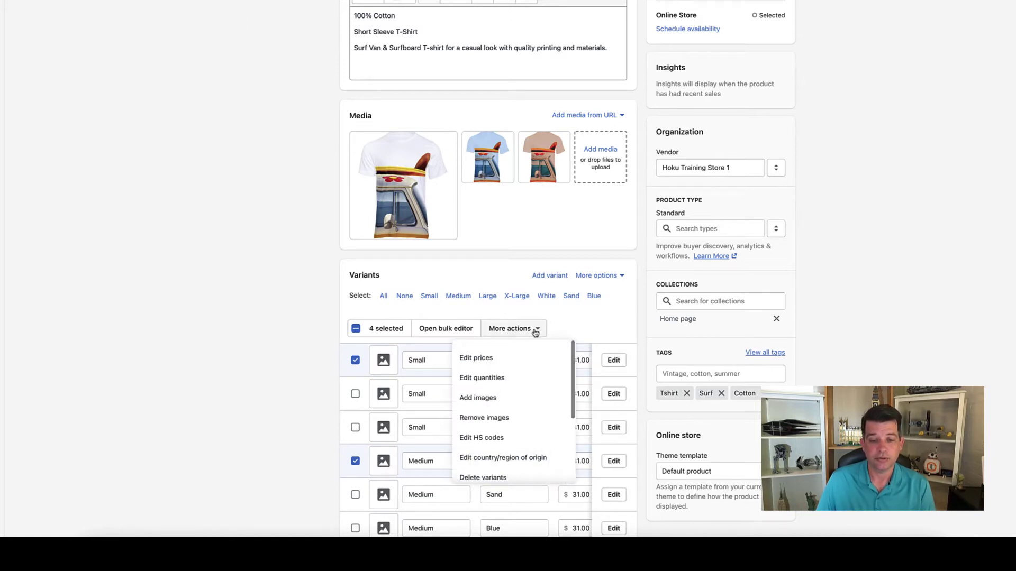
{"action": "left_click", "coordinate": [474, 400]}
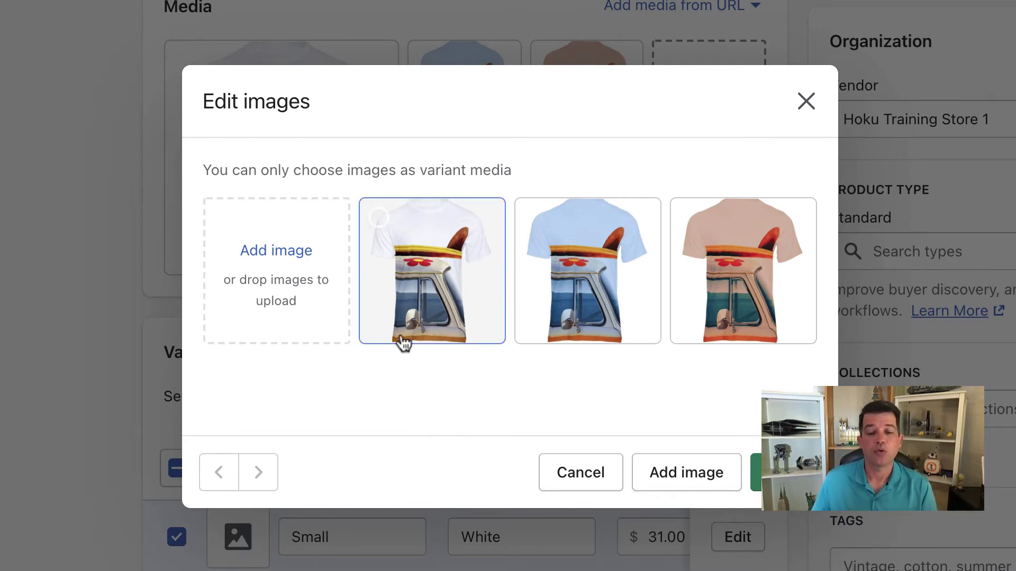
{"action": "left_click", "coordinate": [421, 270]}
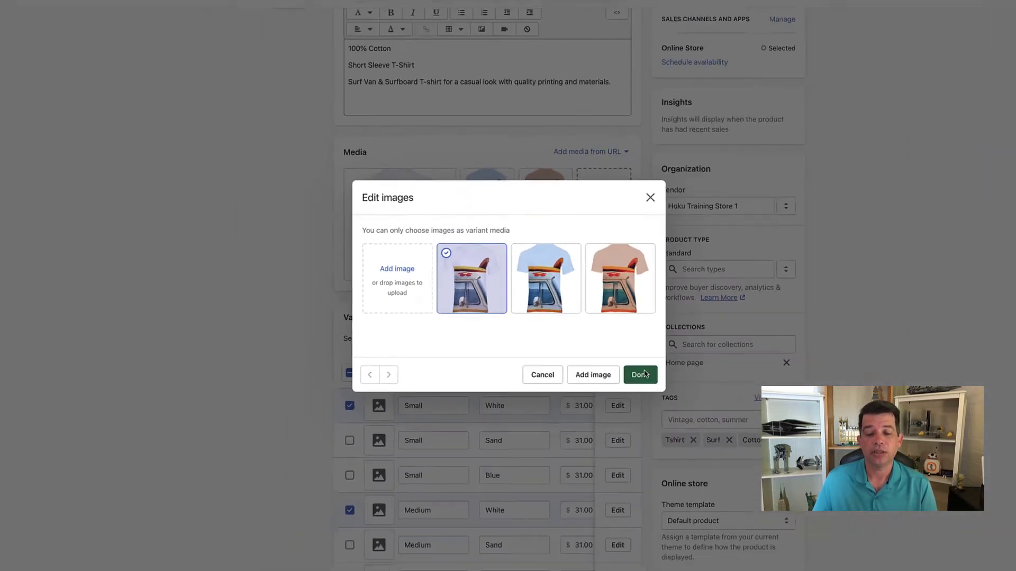
Confirm the white image, then assign the sand-coloured shirt image to all Sand variants
{"action": "left_click", "coordinate": [631, 367]}
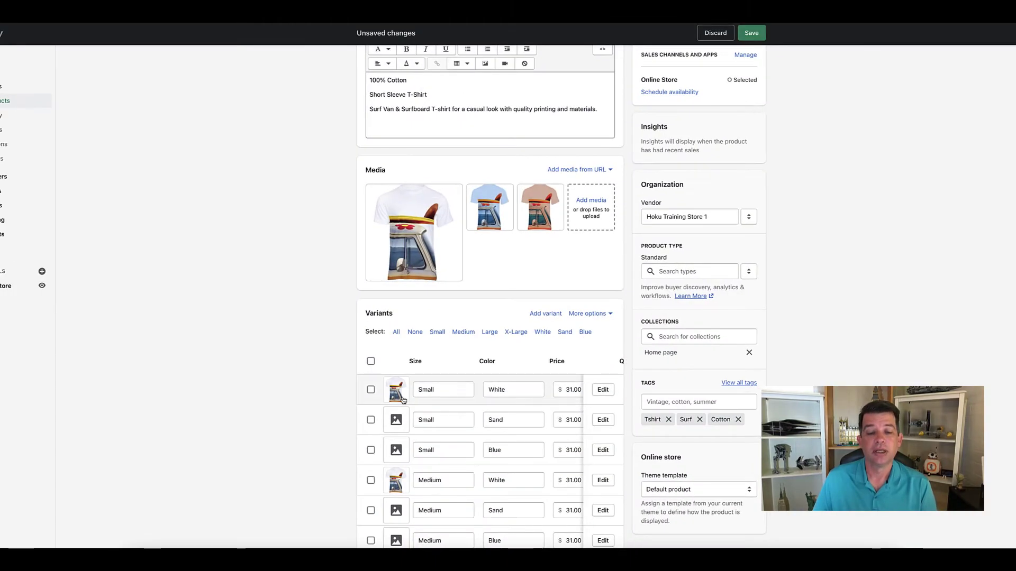
{"action": "scroll", "coordinate": [500, 457], "scroll_direction": "down", "scroll_amount": 1}
{"action": "scroll", "coordinate": [500, 456], "scroll_direction": "down", "scroll_amount": 2}
{"action": "scroll", "coordinate": [498, 436], "scroll_direction": "down", "scroll_amount": 1}
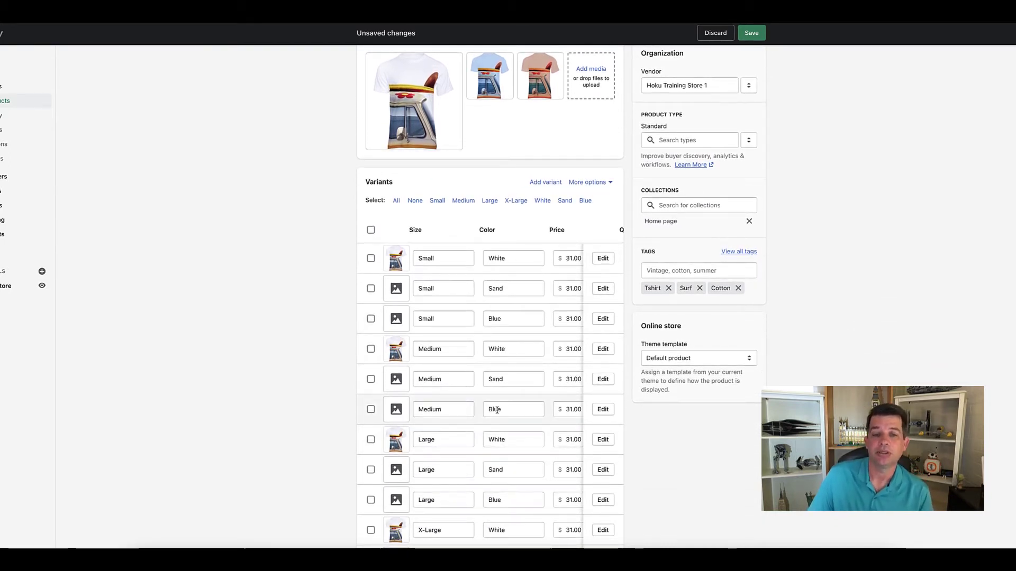
{"action": "left_click", "coordinate": [565, 201]}
{"action": "left_click", "coordinate": [500, 231]}
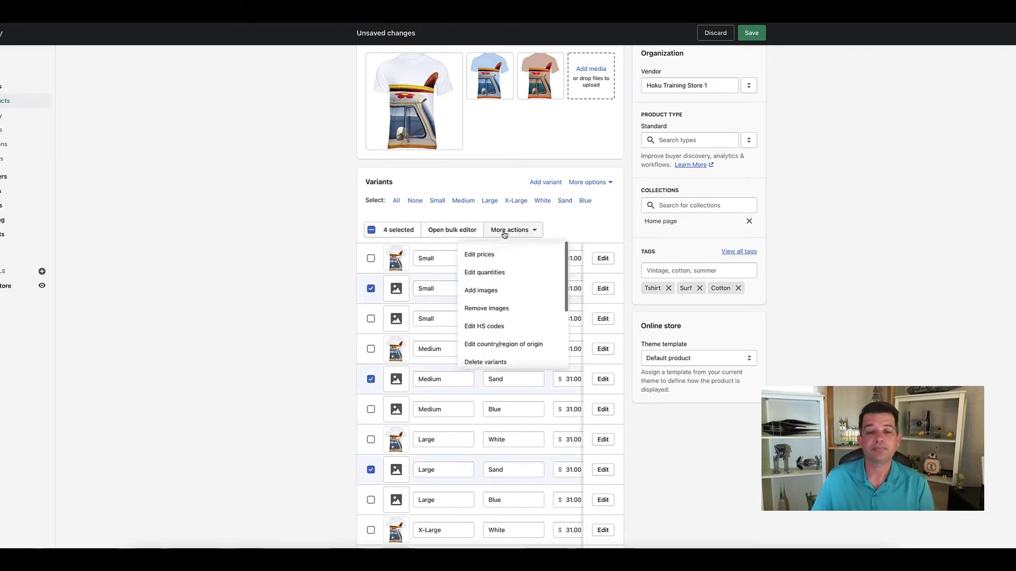
{"action": "left_click", "coordinate": [492, 292]}
{"action": "left_click", "coordinate": [609, 270]}
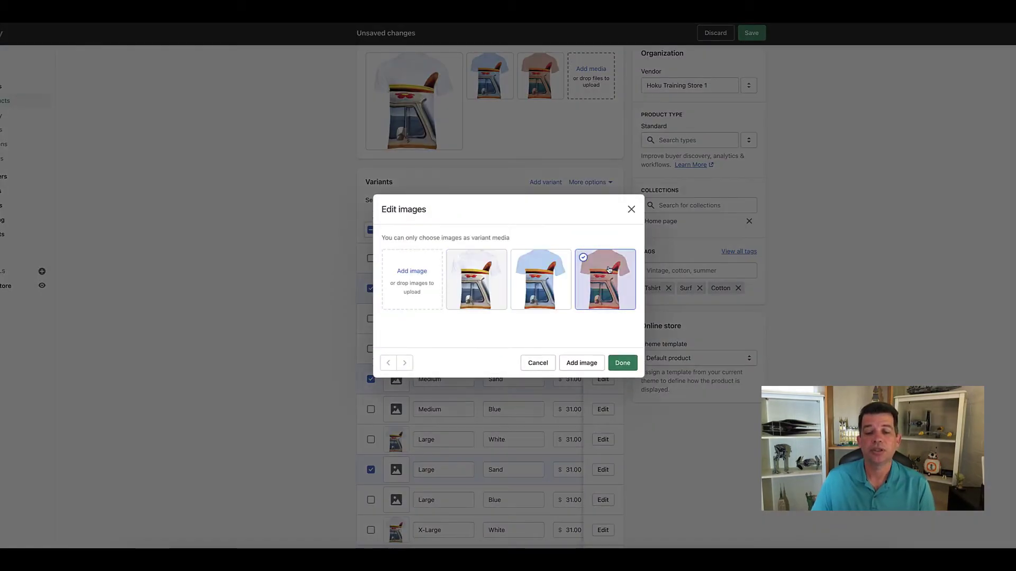
{"action": "left_click", "coordinate": [622, 363]}
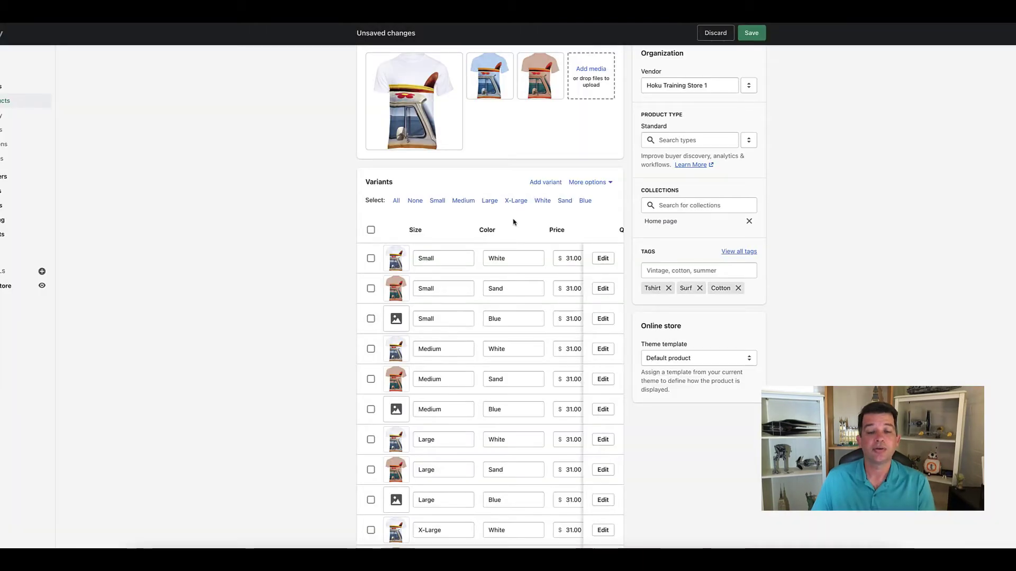
Assign the blue shirt image to all Blue variants
{"action": "left_click", "coordinate": [585, 201]}
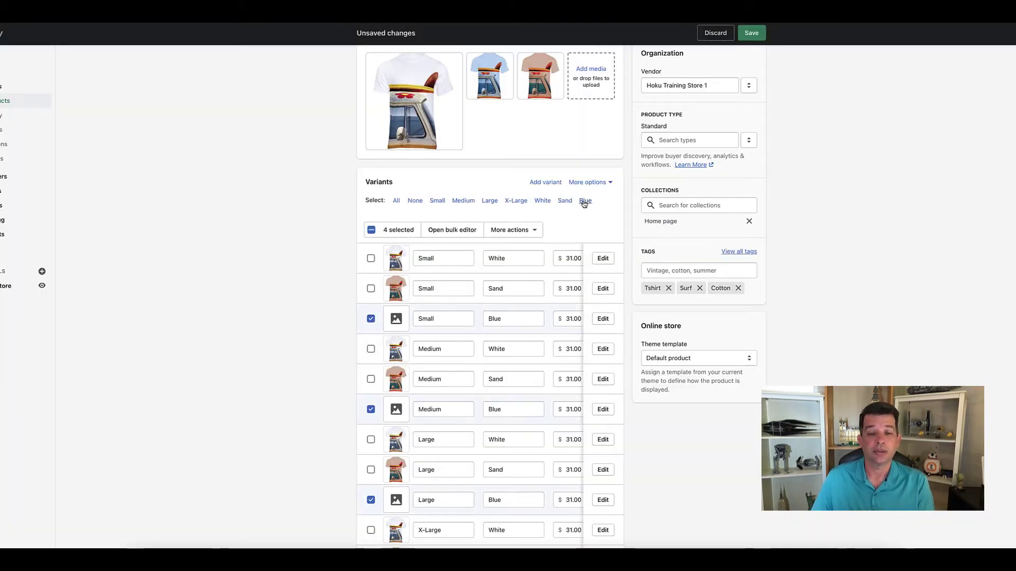
{"action": "left_click", "coordinate": [509, 231]}
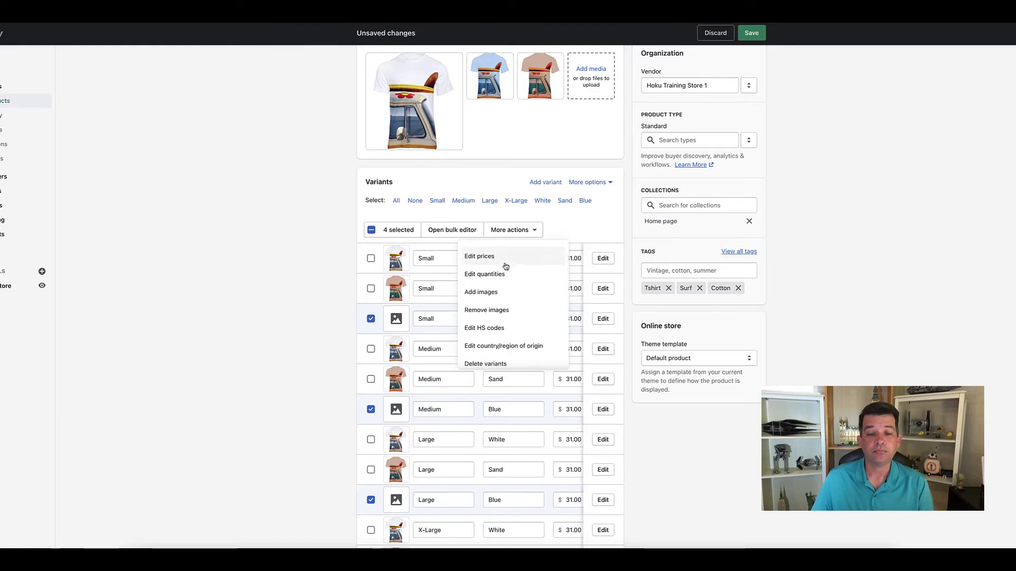
{"action": "left_click", "coordinate": [504, 301]}
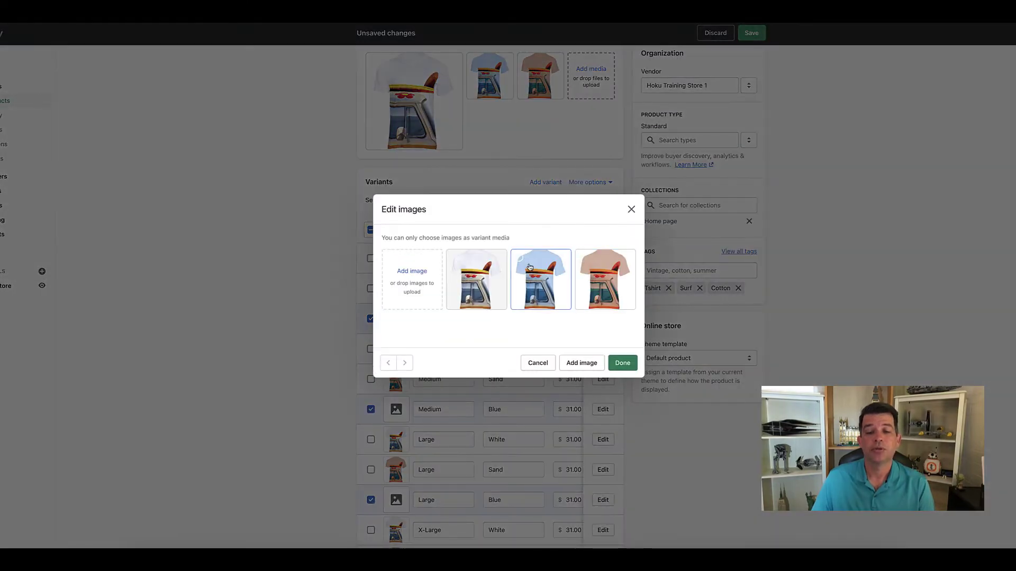
{"action": "left_click", "coordinate": [529, 268]}
{"action": "left_click", "coordinate": [621, 363]}
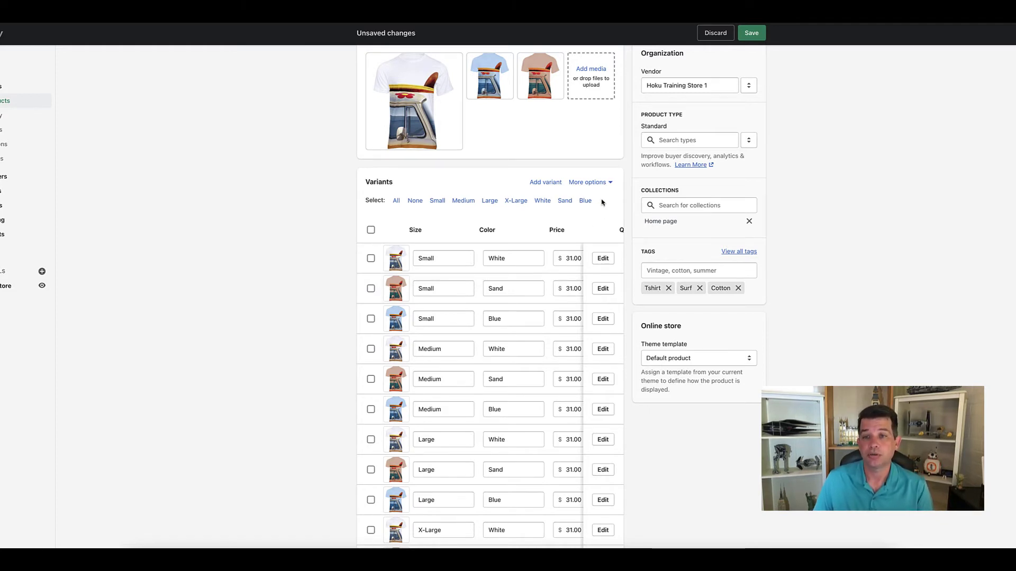
Save the variant images, then select the three Small variants and bring up More actions
{"action": "left_click", "coordinate": [752, 34]}
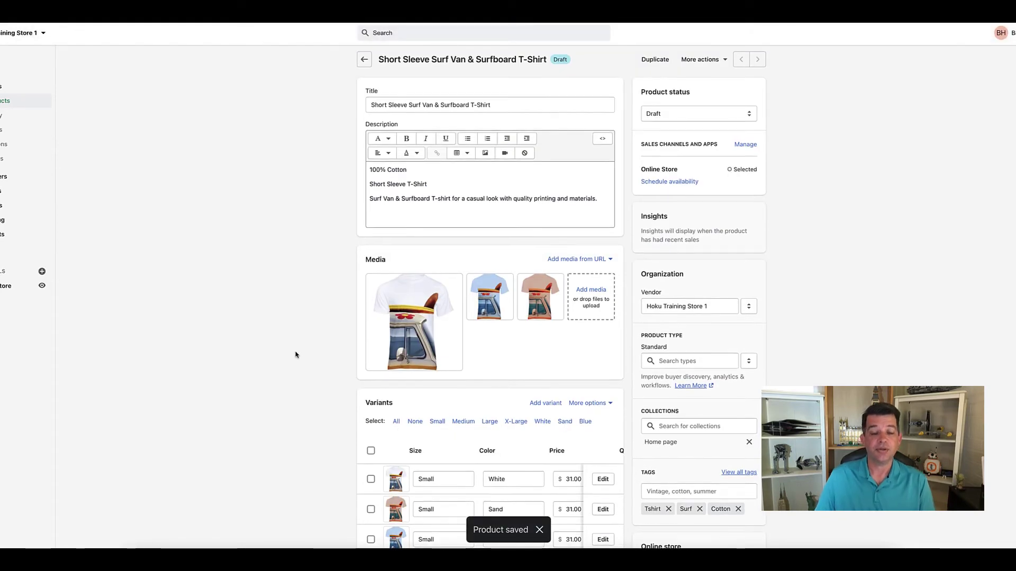
{"action": "scroll", "coordinate": [299, 351], "scroll_direction": "down", "scroll_amount": 2}
{"action": "scroll", "coordinate": [298, 352], "scroll_direction": "down", "scroll_amount": 3}
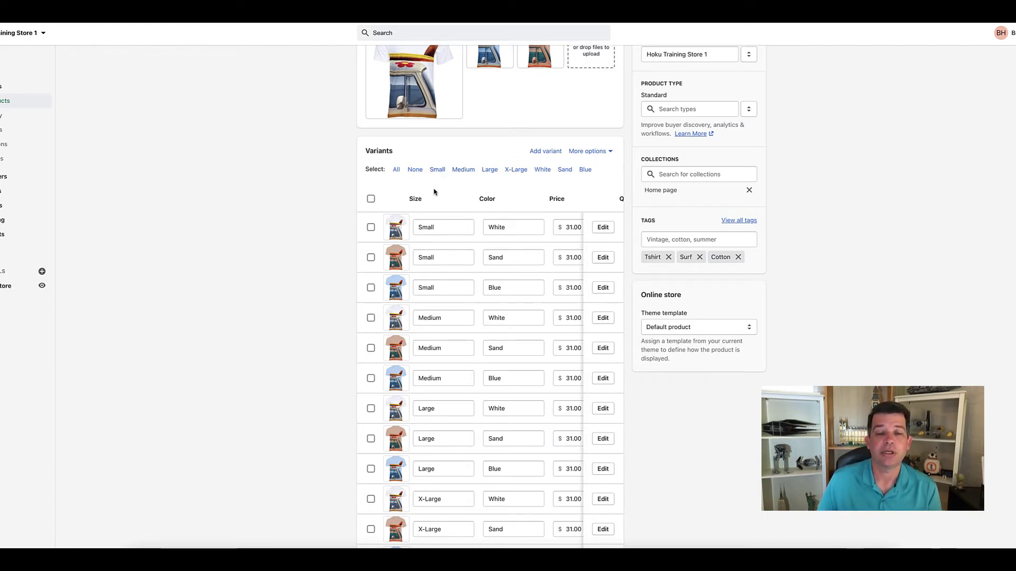
{"action": "left_click", "coordinate": [437, 171]}
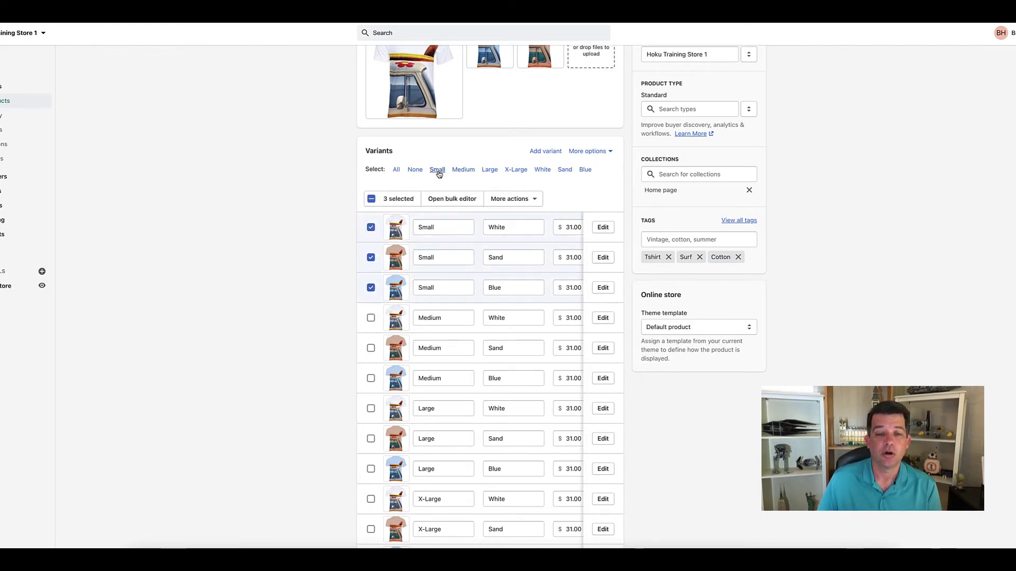
{"action": "left_click", "coordinate": [519, 201]}
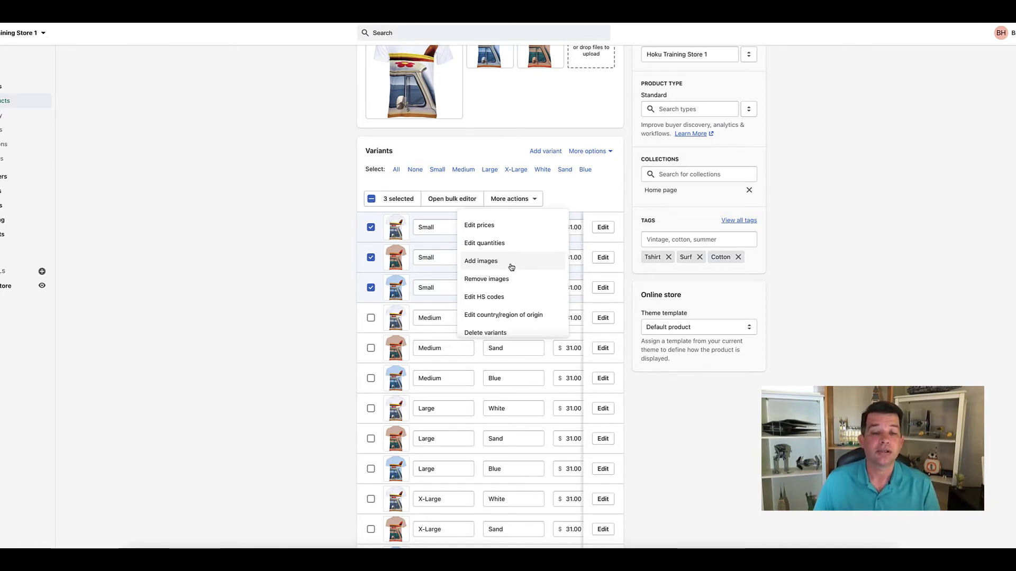
Set inventory quantity 5 for all three Small variants via Edit quantities and save
{"action": "left_click", "coordinate": [484, 243]}
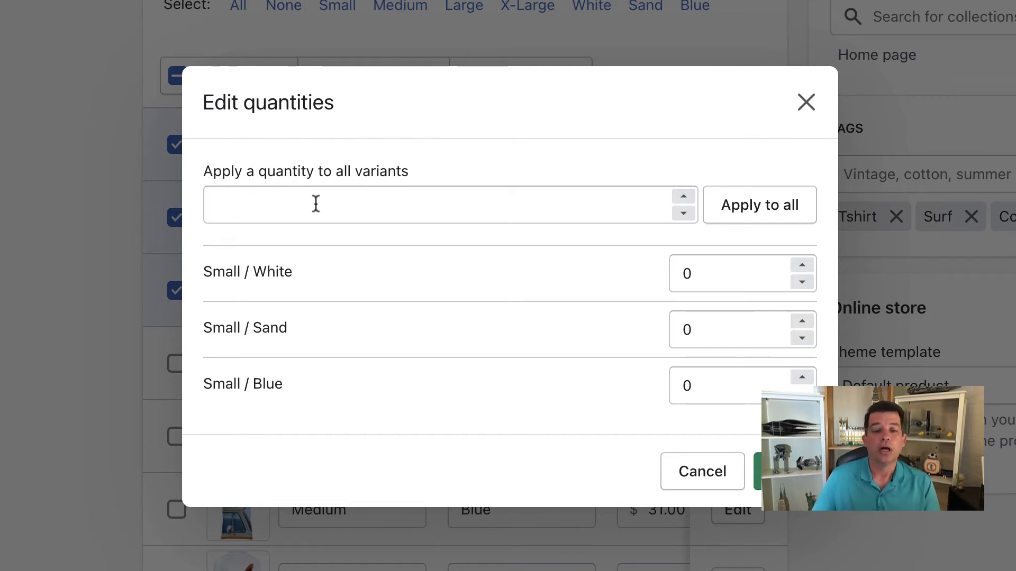
{"action": "left_click", "coordinate": [308, 199]}
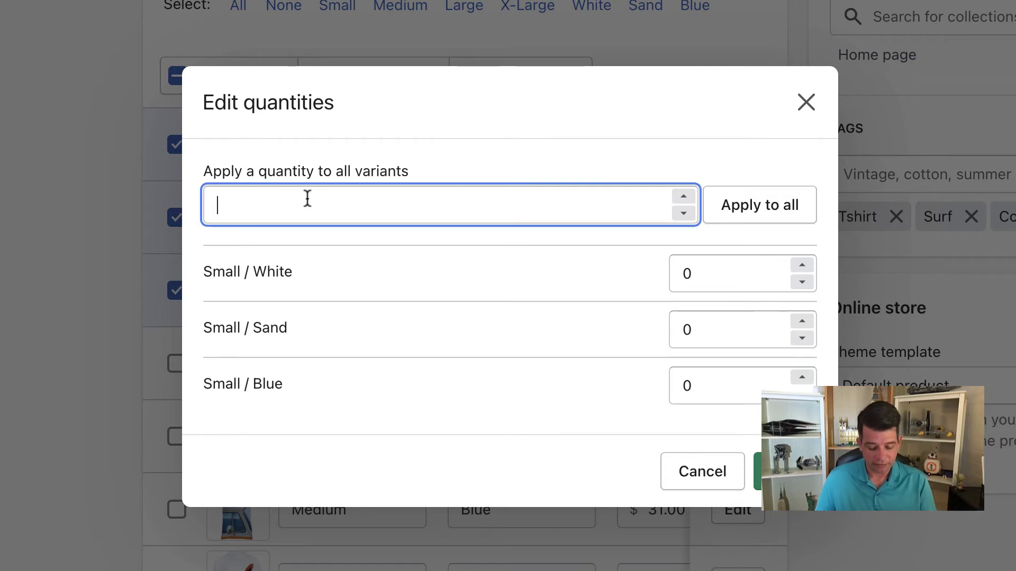
{"action": "type", "text": "5"}
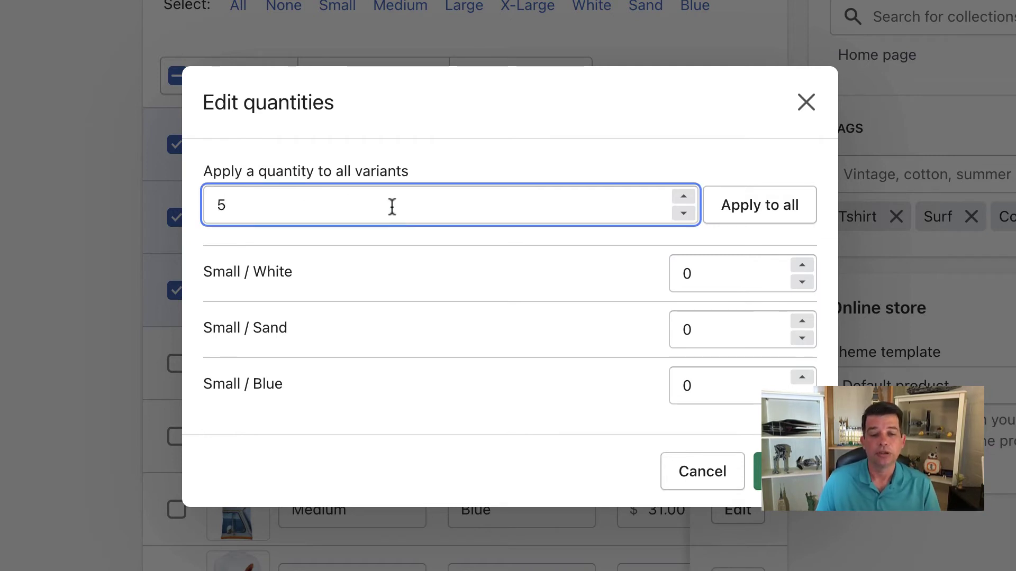
{"action": "left_click", "coordinate": [718, 214]}
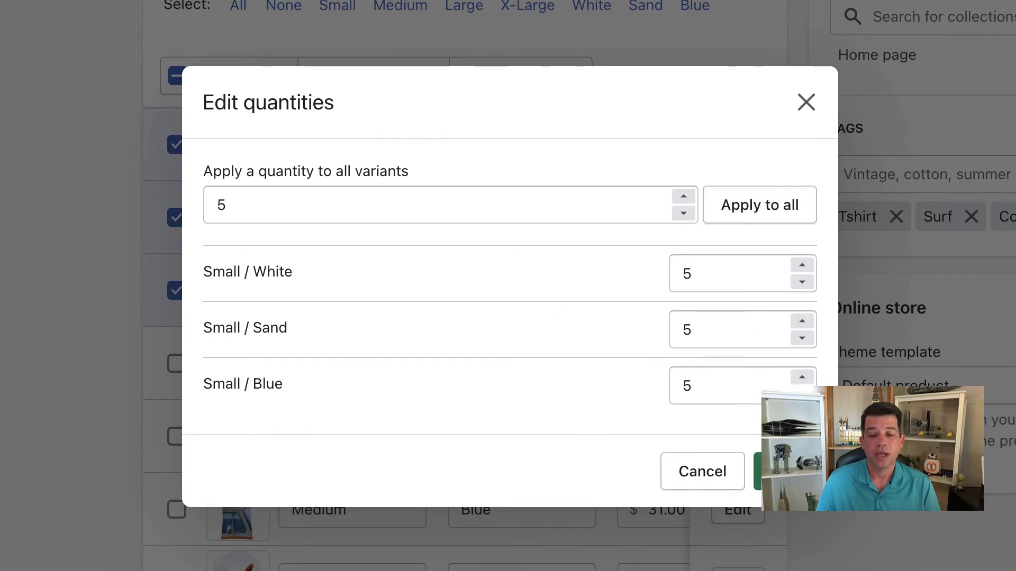
{"action": "left_click", "coordinate": [782, 468]}
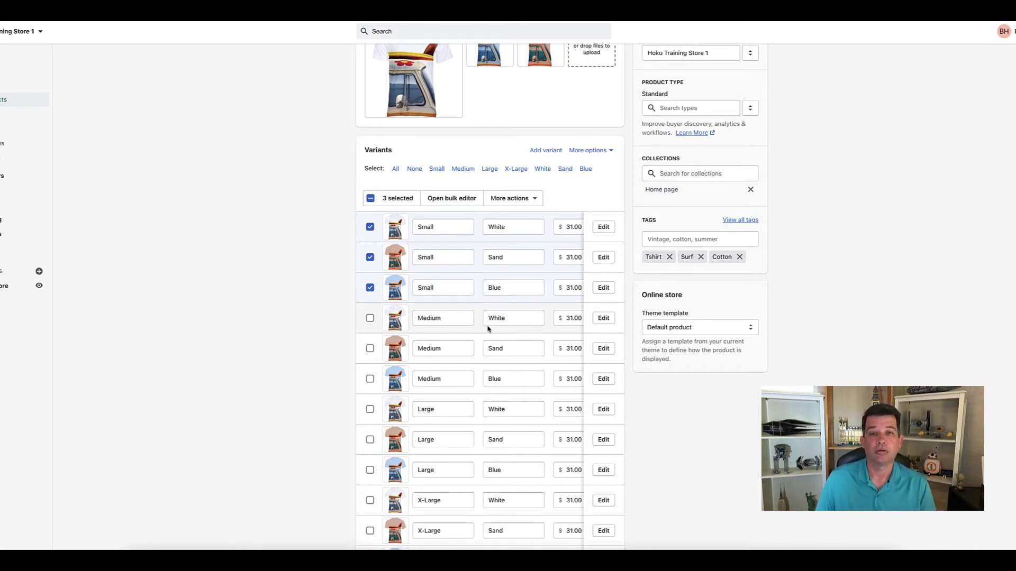
Set the available stock of the three Medium variants to 10 each via Edit quantities
{"action": "left_click", "coordinate": [464, 169]}
{"action": "left_click", "coordinate": [519, 198]}
{"action": "left_click", "coordinate": [488, 241]}
{"action": "left_click", "coordinate": [442, 251]}
{"action": "type", "text": "10"}
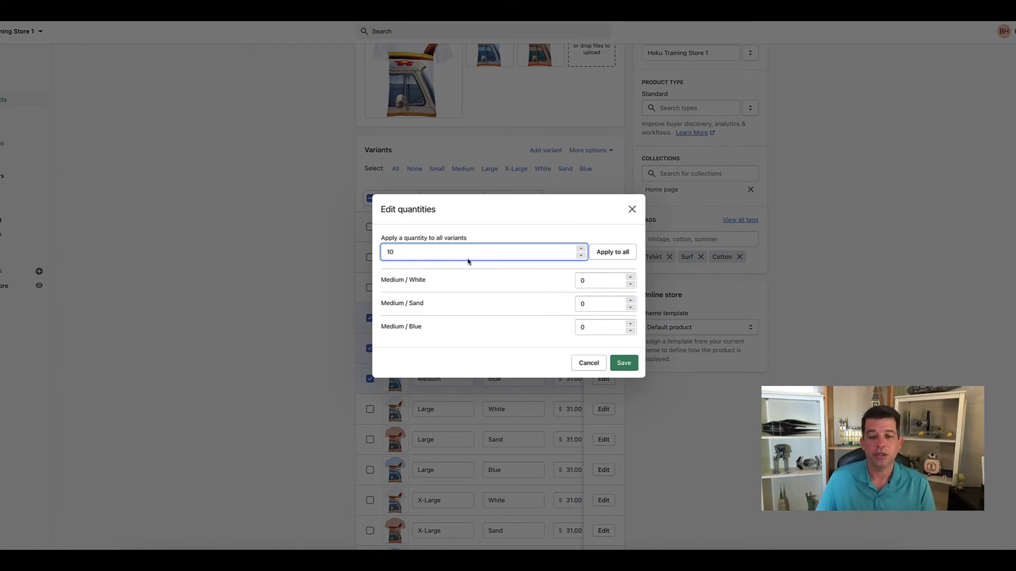
{"action": "left_click", "coordinate": [616, 251]}
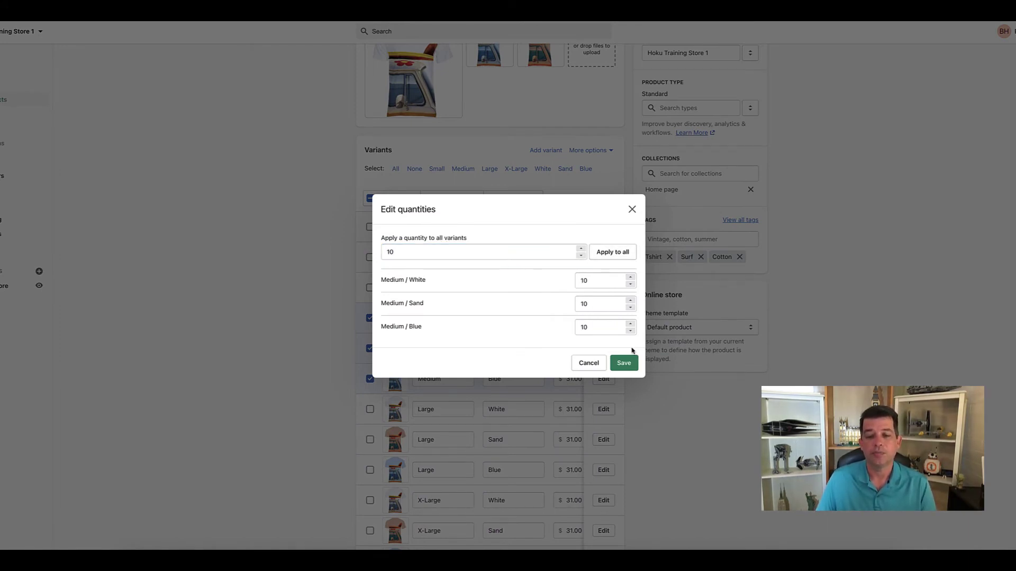
{"action": "left_click", "coordinate": [623, 363]}
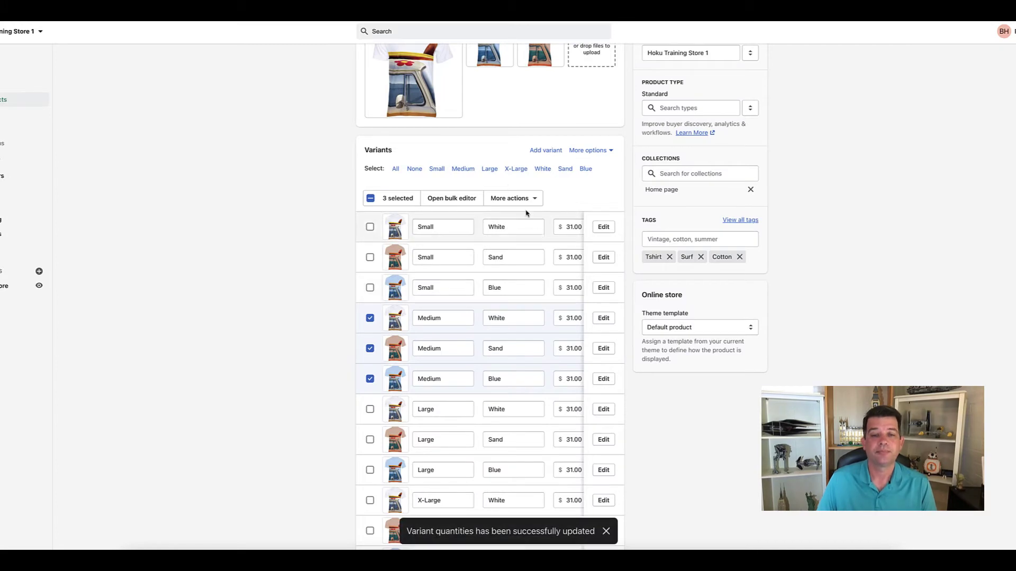
Set the available stock of the three Large variants to 10 each
{"action": "left_click", "coordinate": [488, 169]}
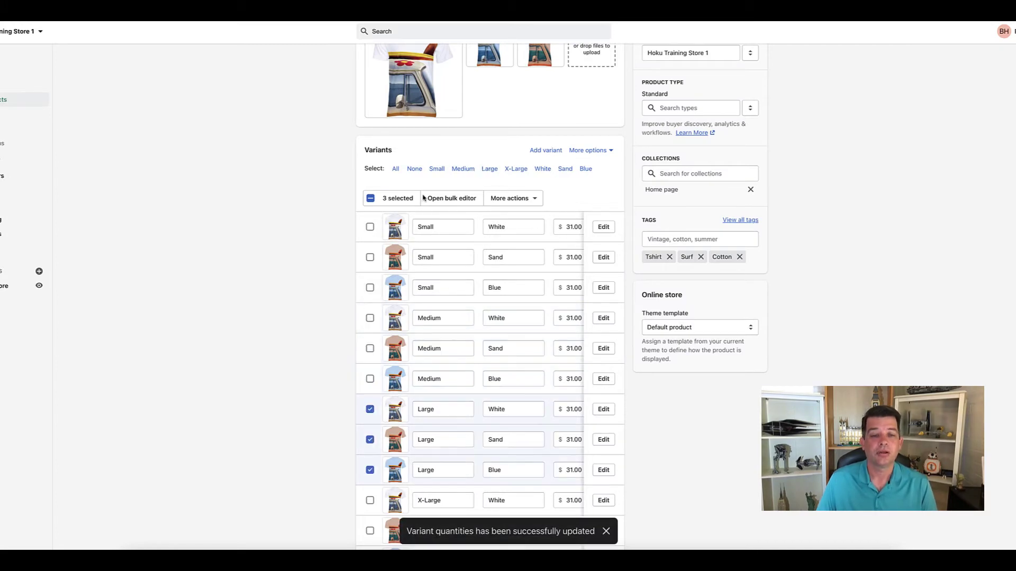
{"action": "left_click", "coordinate": [527, 199]}
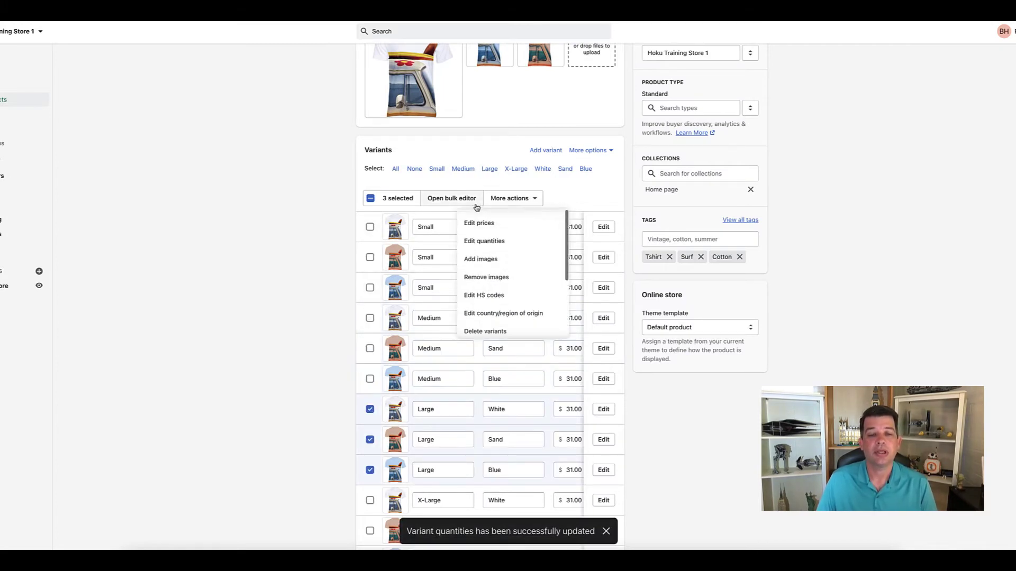
{"action": "left_click", "coordinate": [499, 244]}
{"action": "type", "text": "10"}
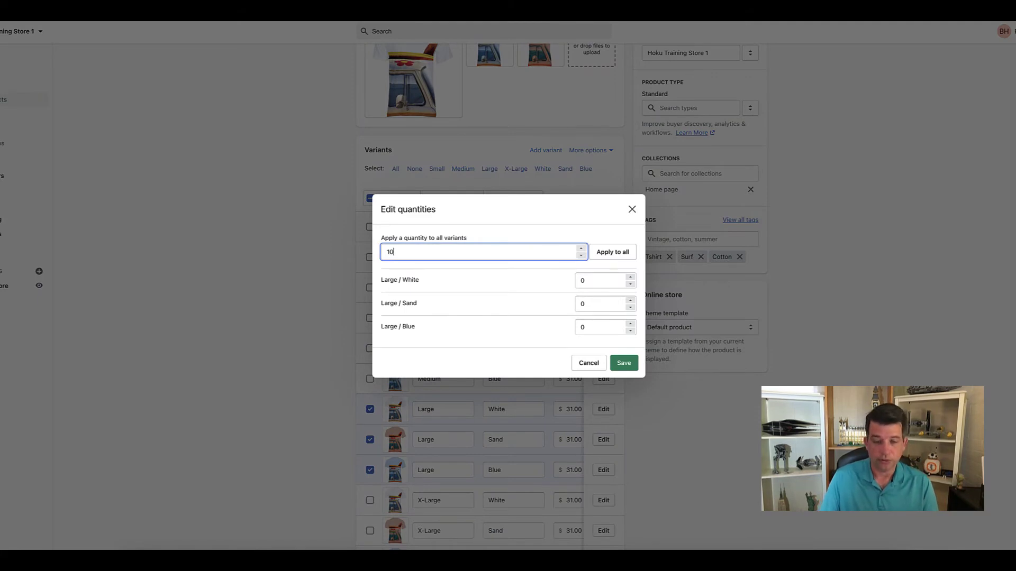
{"action": "left_click", "coordinate": [601, 252]}
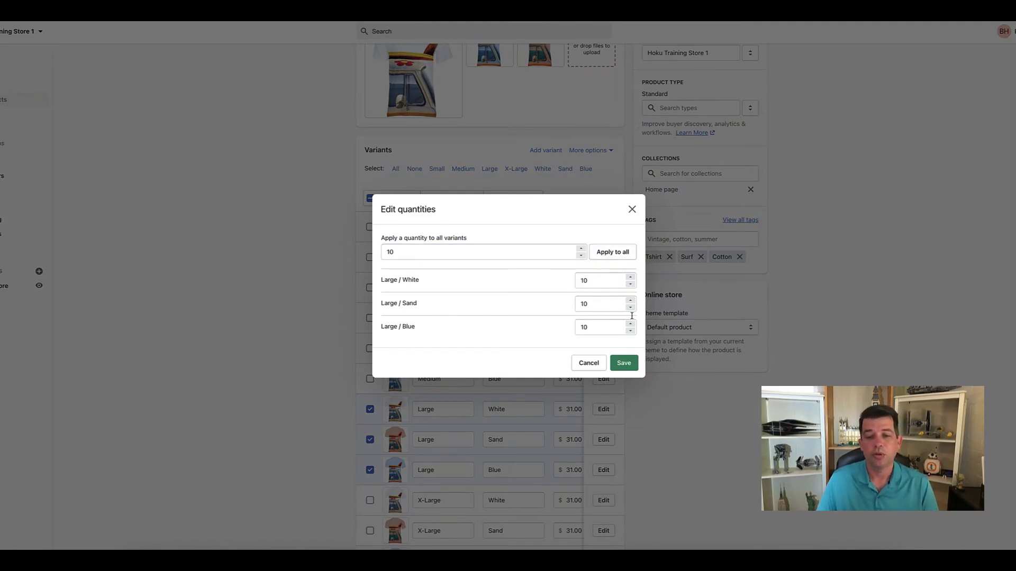
{"action": "left_click", "coordinate": [618, 361]}
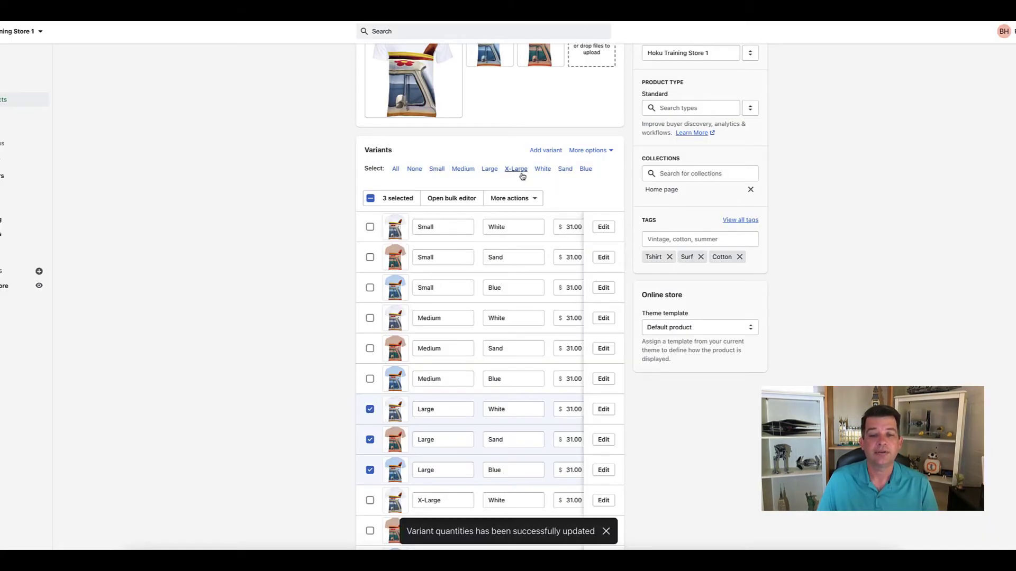
Assign images to the three X-Large variants through the bulk actions menu
{"action": "left_click", "coordinate": [517, 171]}
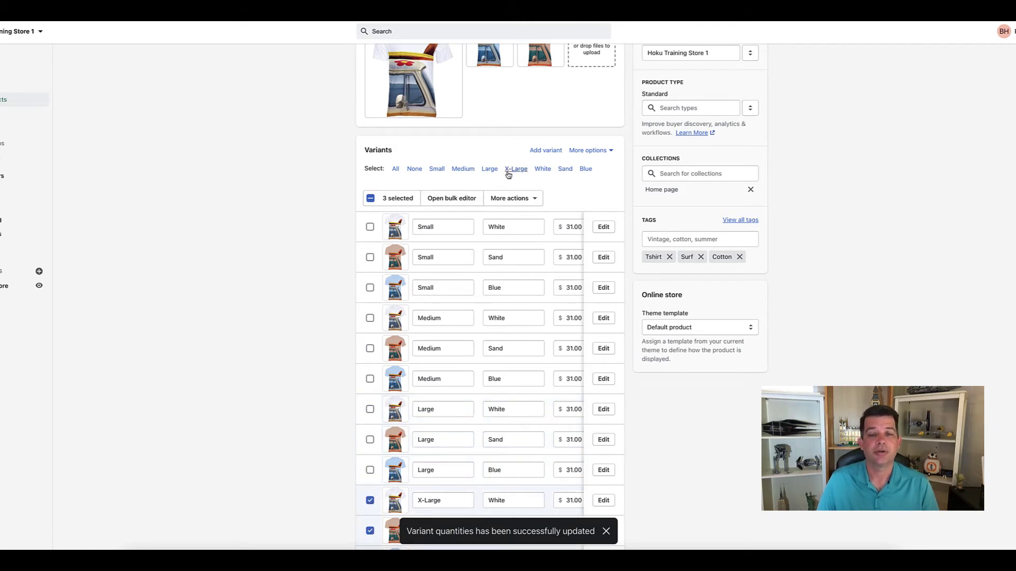
{"action": "left_click", "coordinate": [512, 199]}
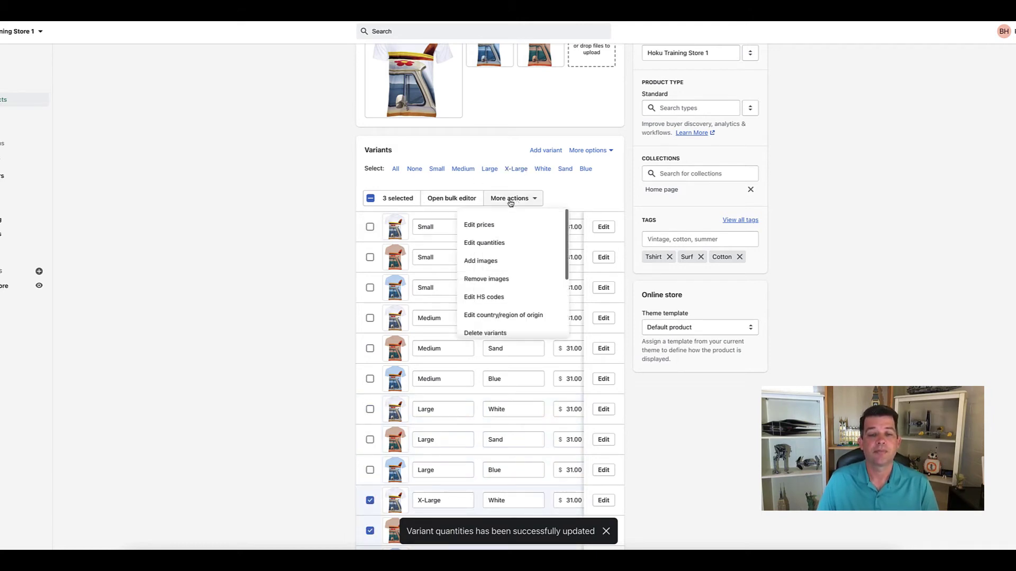
{"action": "left_click", "coordinate": [499, 264]}
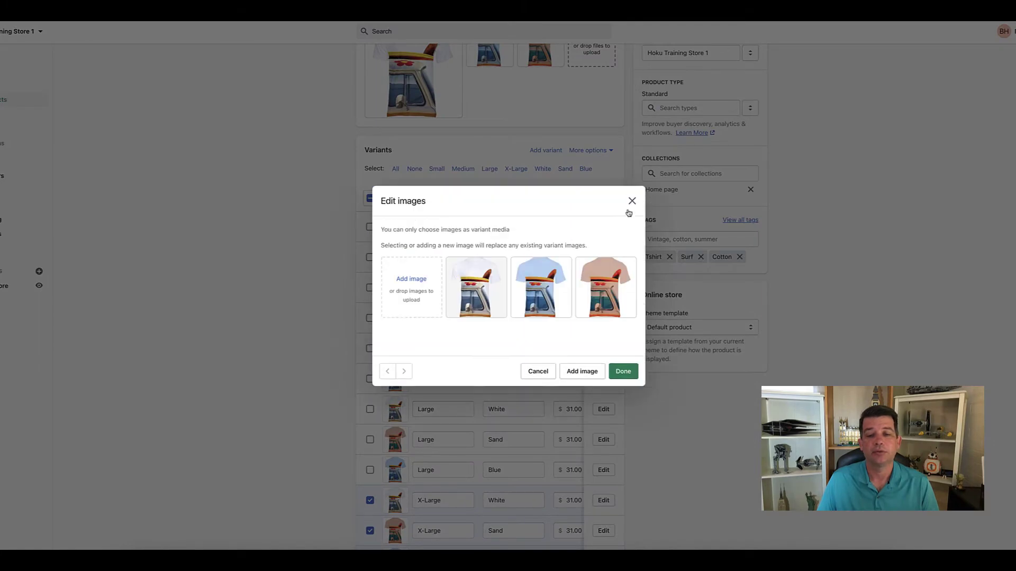
{"action": "left_click", "coordinate": [629, 203]}
Set the available stock of the X-Large White, Sand and Blue variants to 5 each
{"action": "left_click", "coordinate": [512, 199]}
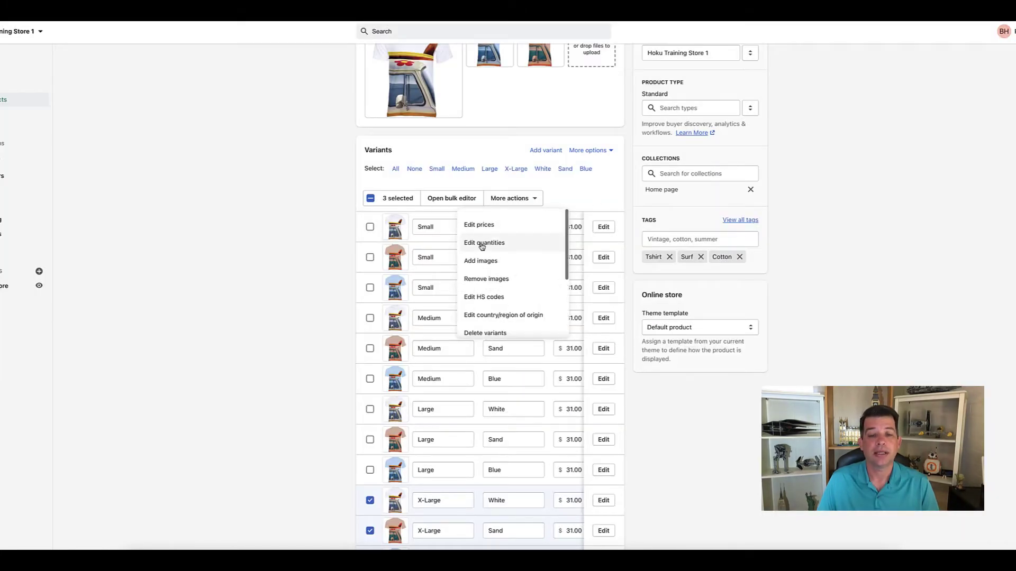
{"action": "left_click", "coordinate": [483, 244]}
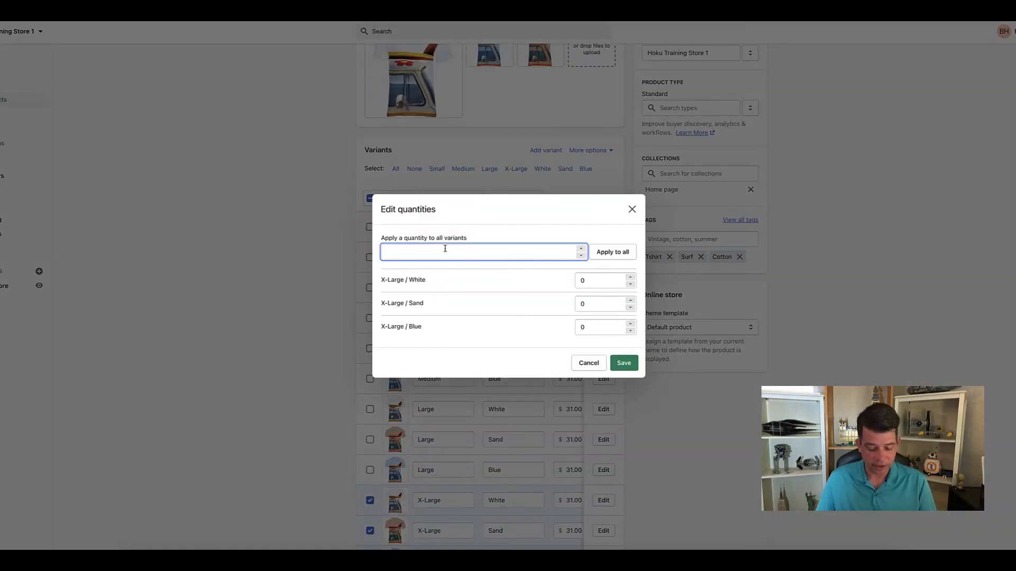
{"action": "type", "text": "5"}
{"action": "left_click", "coordinate": [613, 251]}
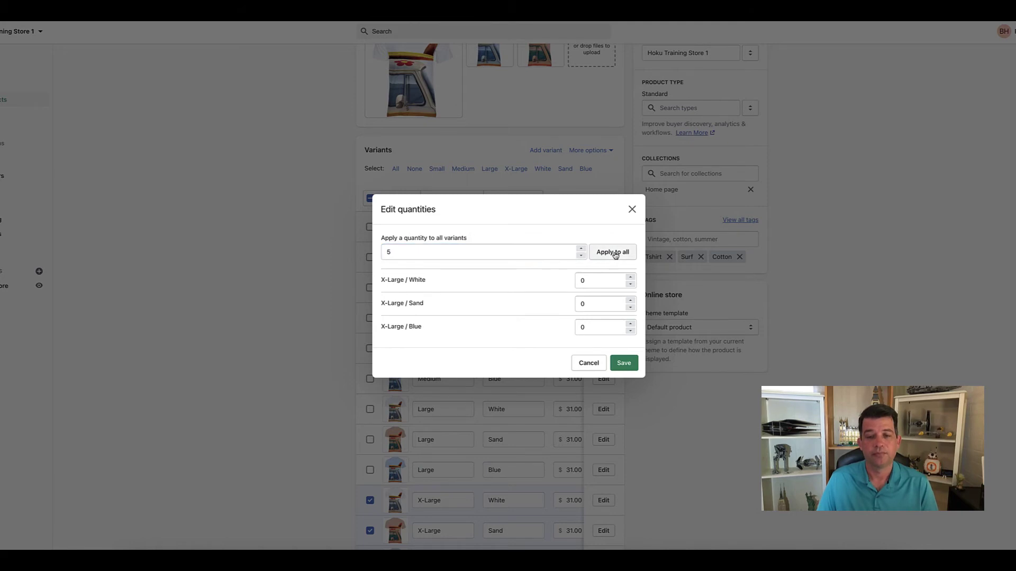
{"action": "left_click", "coordinate": [625, 362]}
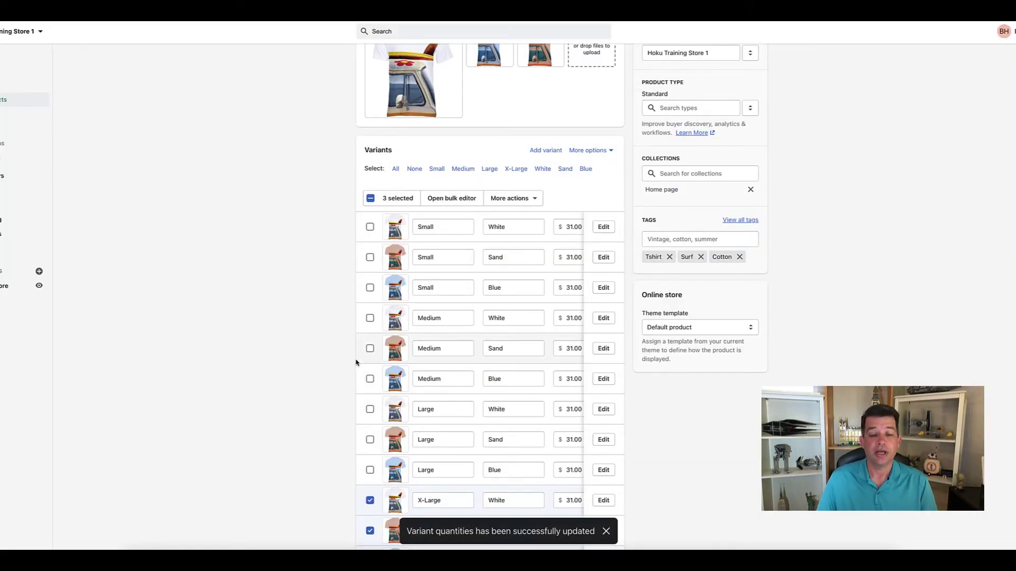
{"action": "scroll", "coordinate": [354, 357], "scroll_direction": "down", "scroll_amount": 3}
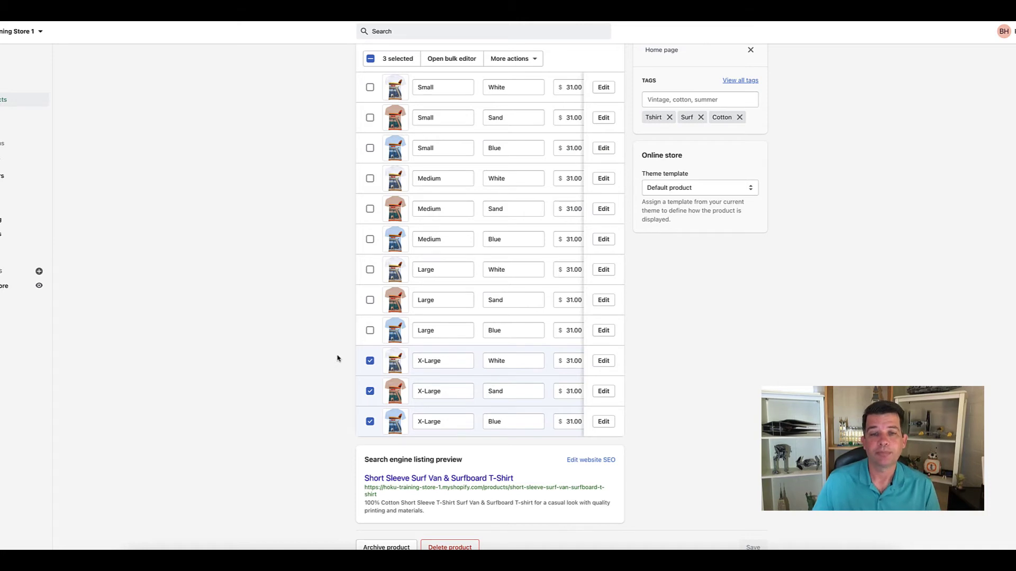
{"action": "scroll", "coordinate": [338, 358], "scroll_direction": "up", "scroll_amount": 2}
{"action": "scroll", "coordinate": [384, 304], "scroll_direction": "up", "scroll_amount": 3}
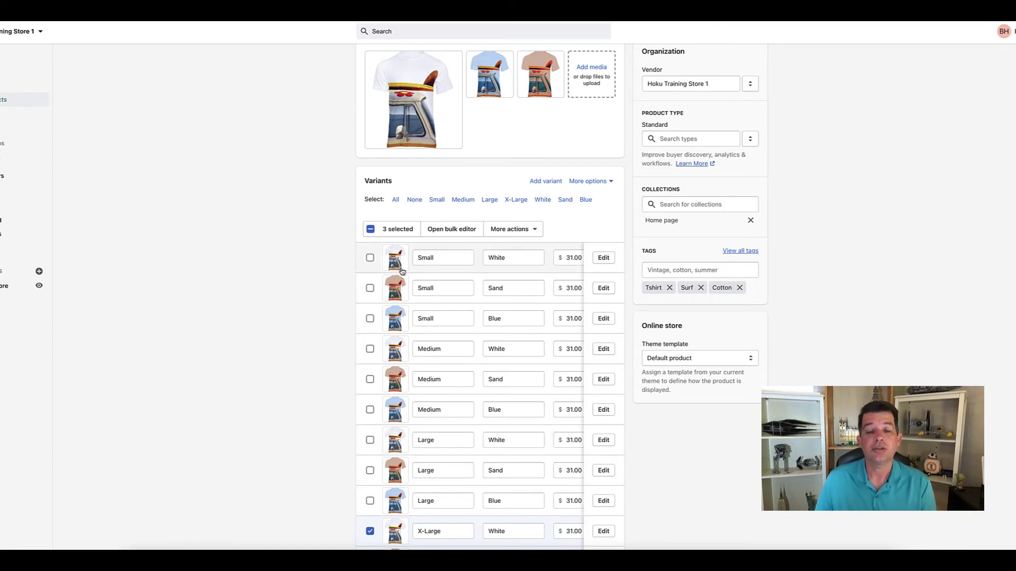
{"action": "left_click", "coordinate": [601, 257]}
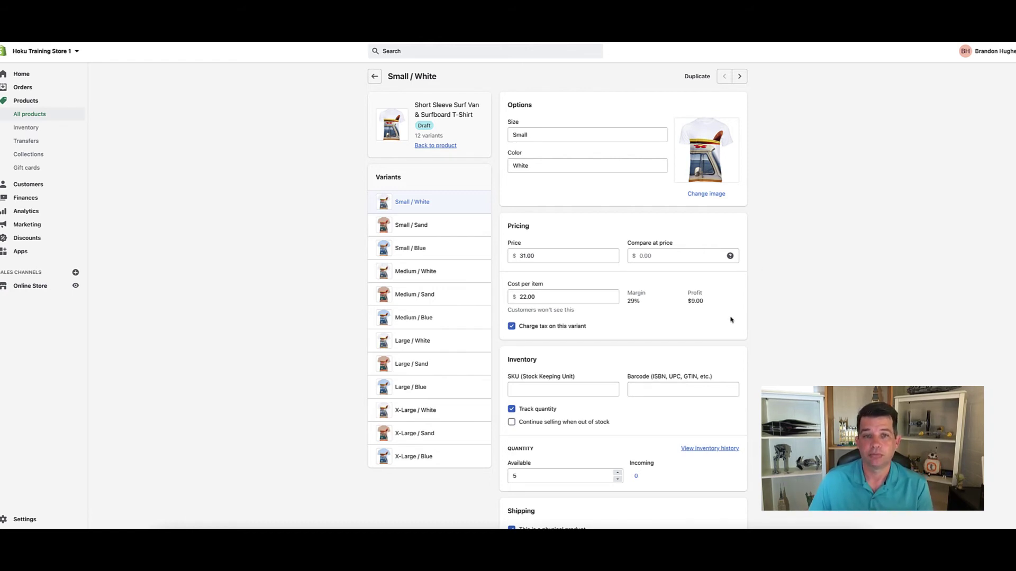
{"action": "scroll", "coordinate": [730, 320], "scroll_direction": "down", "scroll_amount": 1}
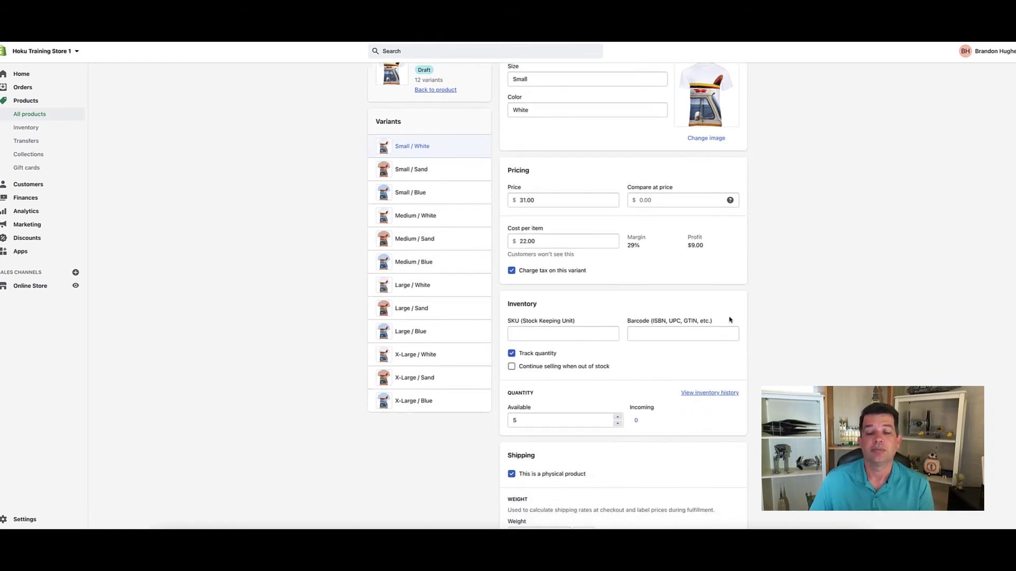
{"action": "scroll", "coordinate": [729, 320], "scroll_direction": "down", "scroll_amount": 1}
{"action": "scroll", "coordinate": [729, 320], "scroll_direction": "down", "scroll_amount": 1}
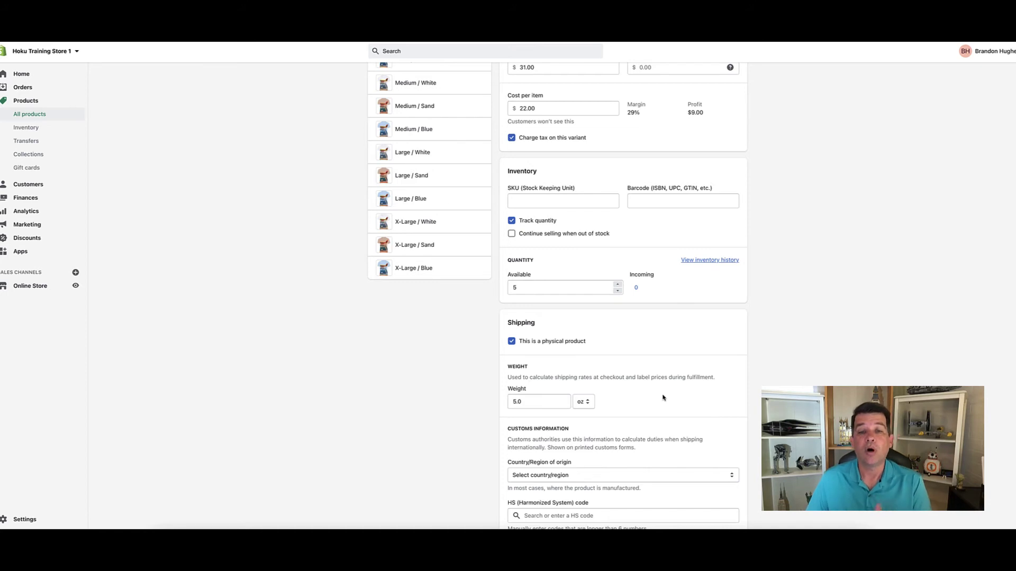
{"action": "scroll", "coordinate": [660, 365], "scroll_direction": "up", "scroll_amount": 3}
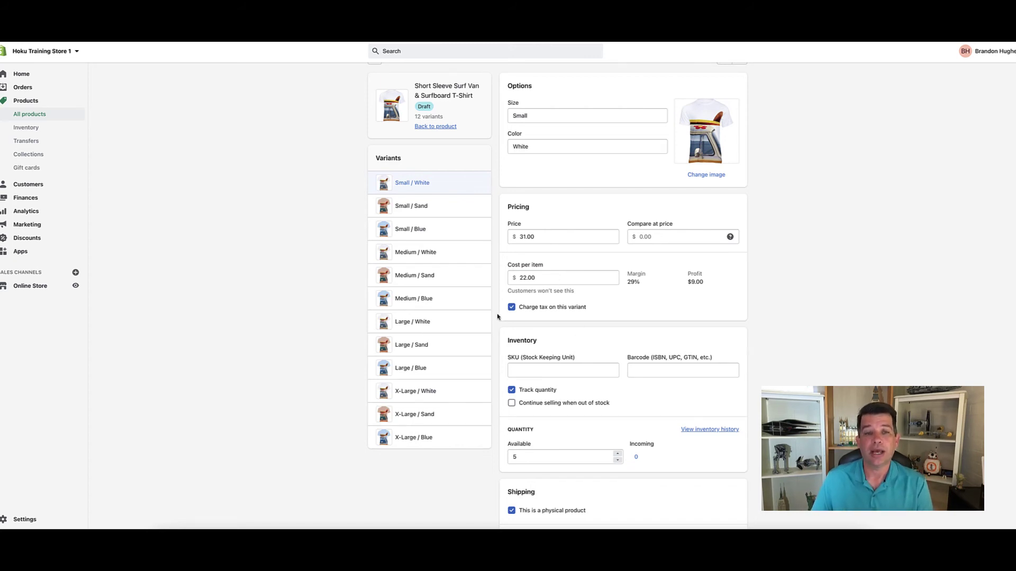
{"action": "scroll", "coordinate": [498, 315], "scroll_direction": "up", "scroll_amount": 1}
{"action": "left_click", "coordinate": [373, 77]}
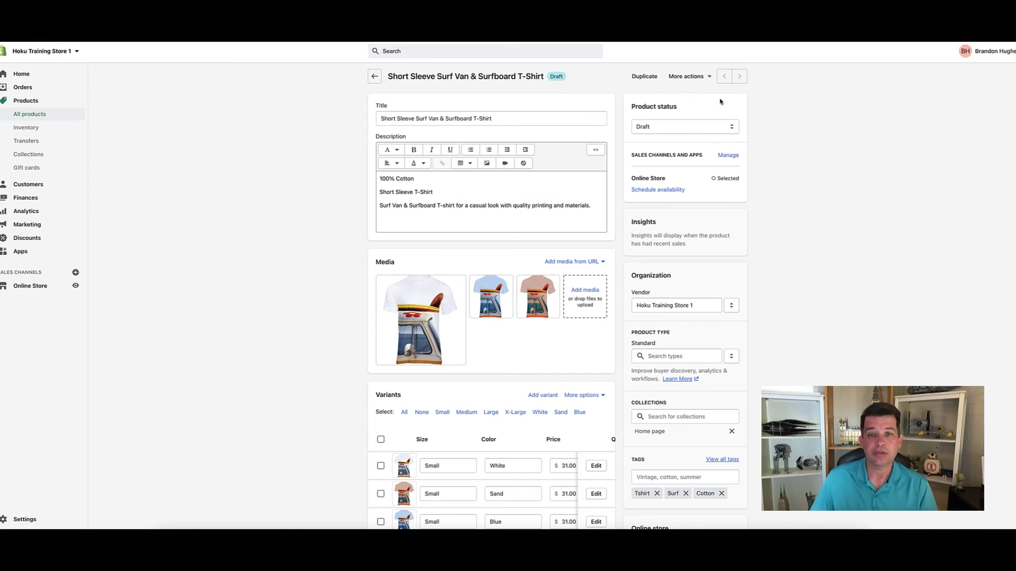
{"action": "left_click", "coordinate": [689, 77]}
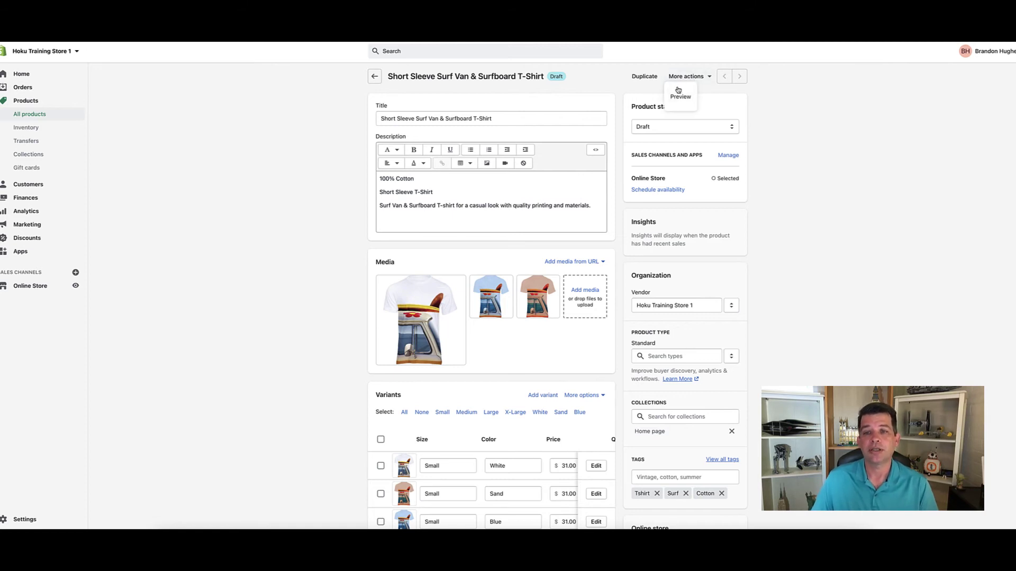
{"action": "left_click", "coordinate": [680, 97]}
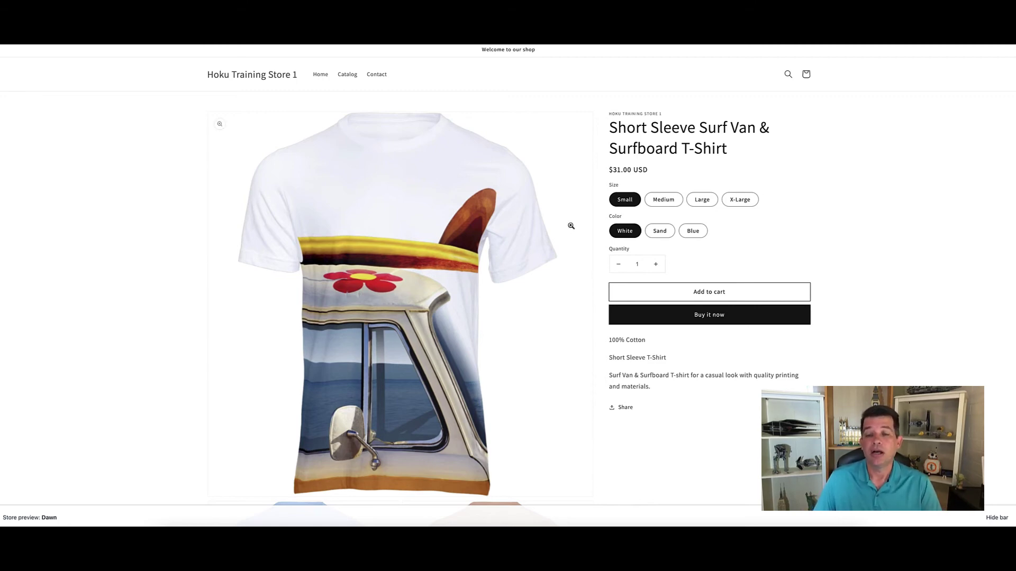
{"action": "left_click", "coordinate": [664, 199]}
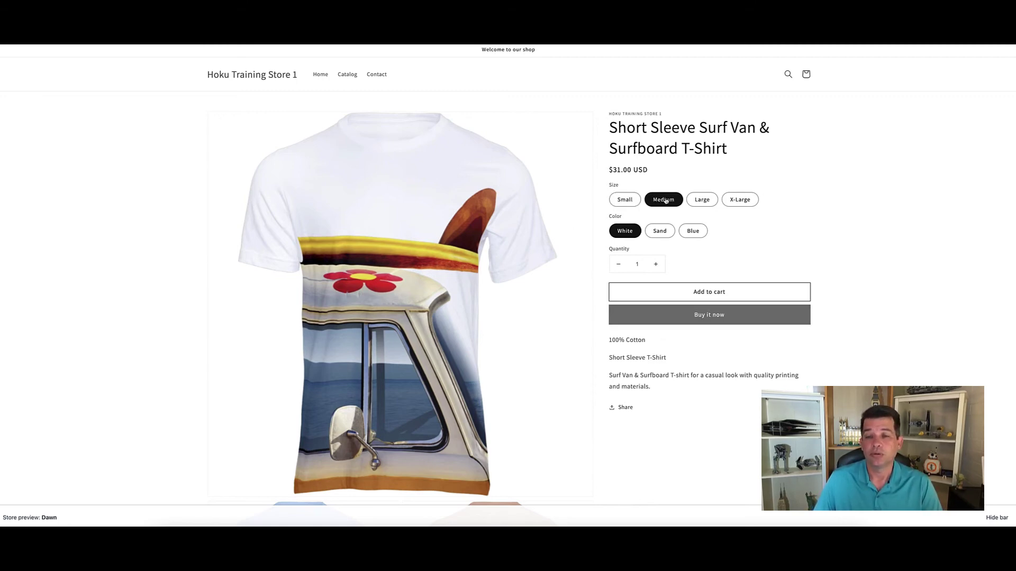
{"action": "left_click", "coordinate": [702, 200]}
{"action": "left_click", "coordinate": [739, 199]}
{"action": "left_click", "coordinate": [616, 201]}
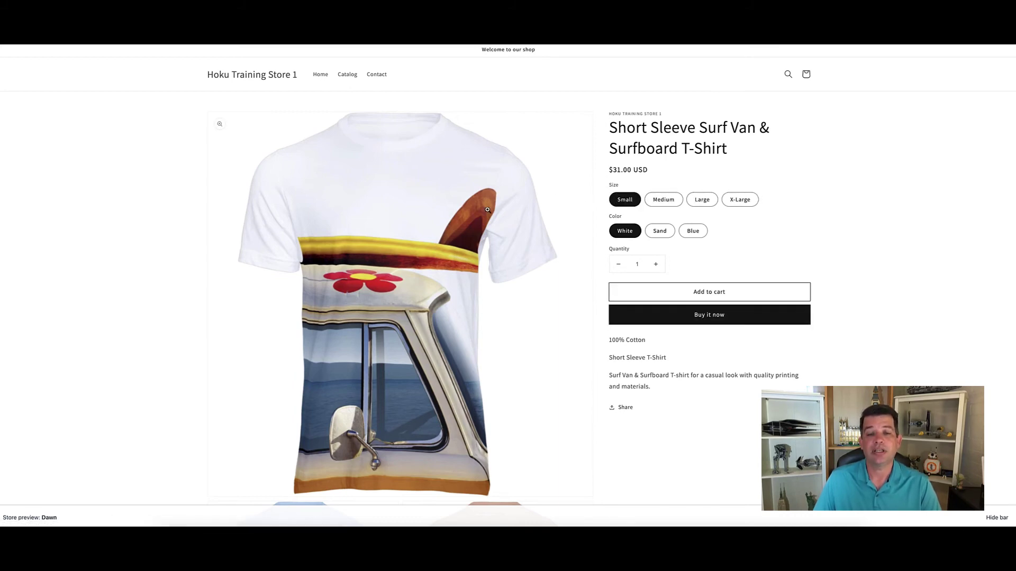
{"action": "mouse_move", "coordinate": [441, 183]}
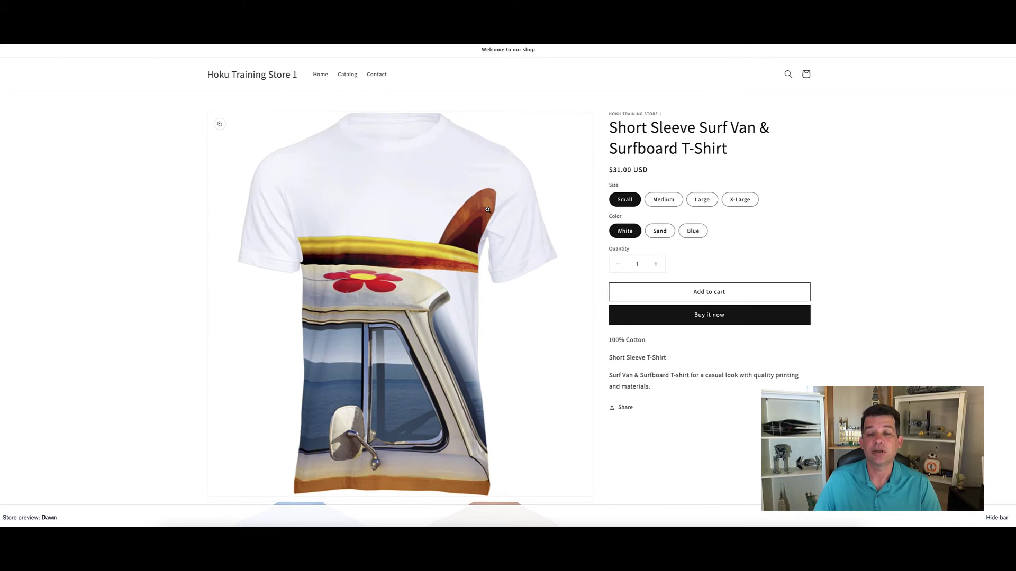
{"action": "left_click", "coordinate": [660, 231]}
{"action": "scroll", "coordinate": [647, 230], "scroll_direction": "down", "scroll_amount": 2}
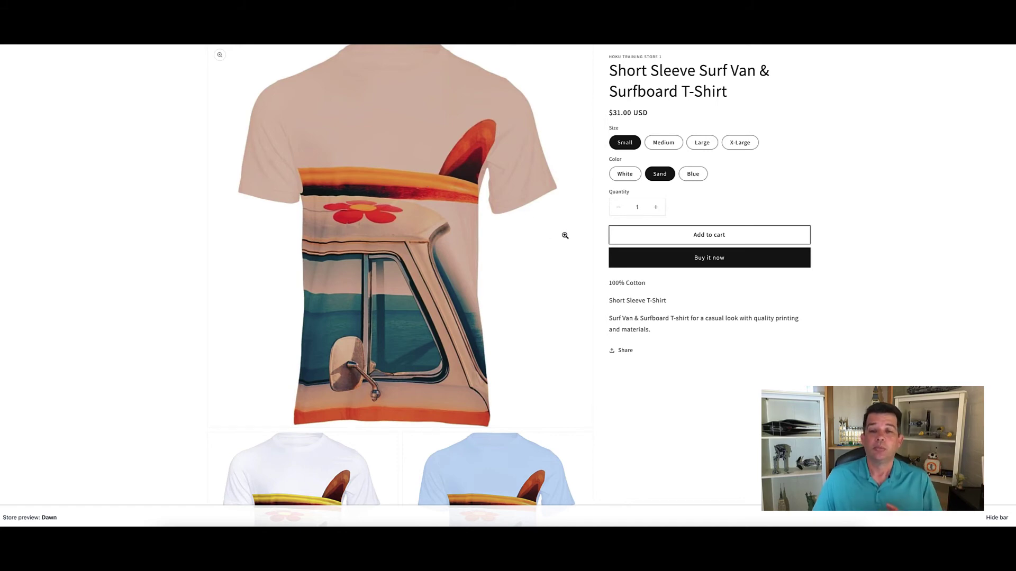
{"action": "scroll", "coordinate": [540, 312], "scroll_direction": "down", "scroll_amount": 4}
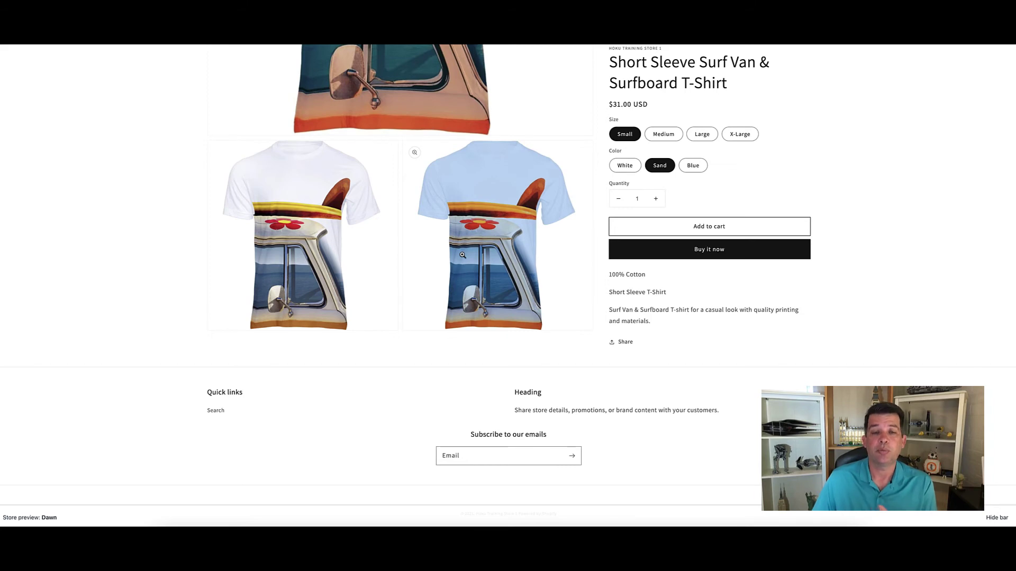
{"action": "scroll", "coordinate": [463, 254], "scroll_direction": "up", "scroll_amount": 3}
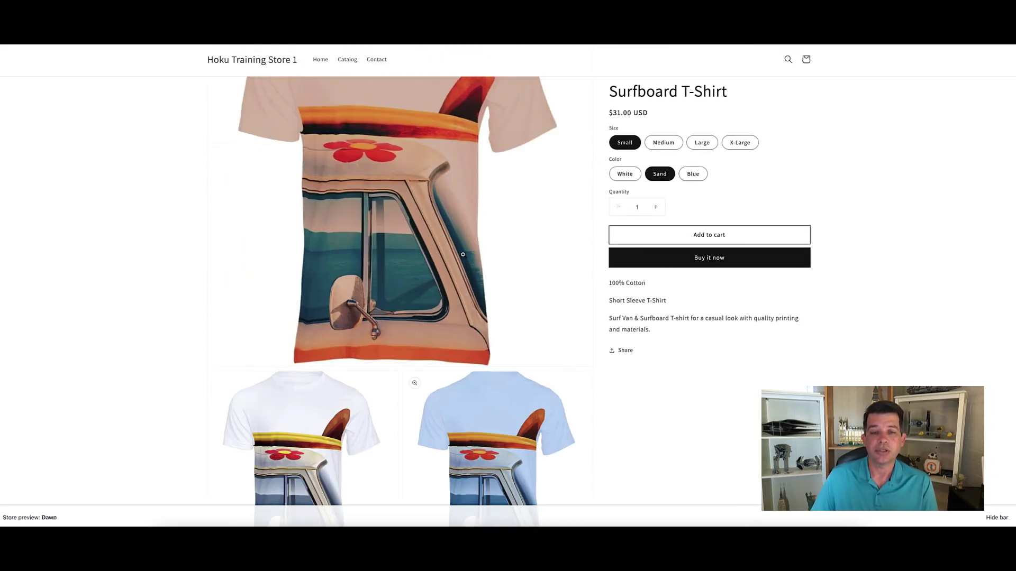
{"action": "scroll", "coordinate": [463, 254], "scroll_direction": "up", "scroll_amount": 1}
{"action": "scroll", "coordinate": [516, 265], "scroll_direction": "up", "scroll_amount": 1}
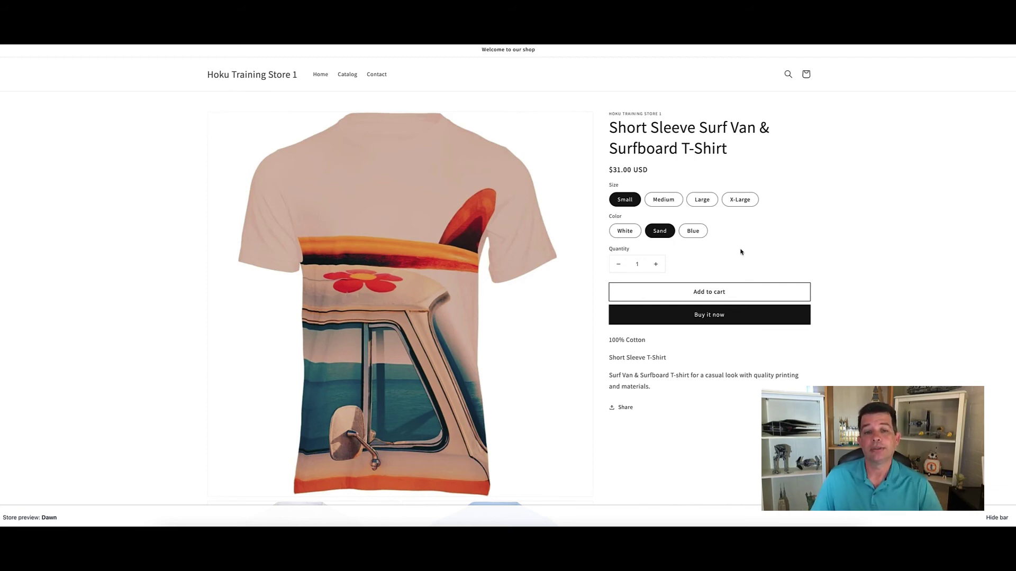
{"action": "left_click", "coordinate": [692, 230]}
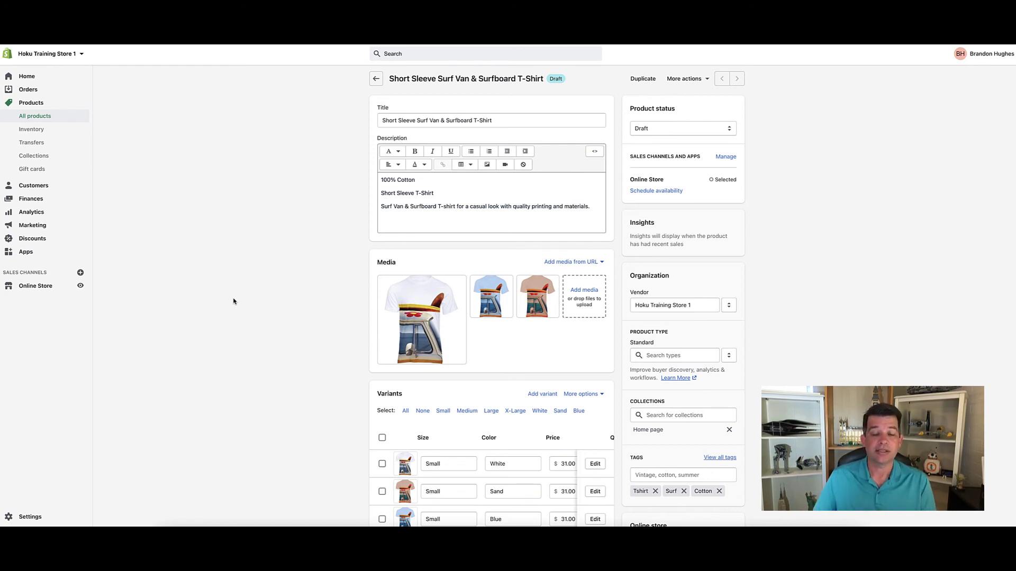
{"action": "scroll", "coordinate": [239, 310], "scroll_direction": "down", "scroll_amount": 3}
{"action": "scroll", "coordinate": [238, 309], "scroll_direction": "down", "scroll_amount": 2}
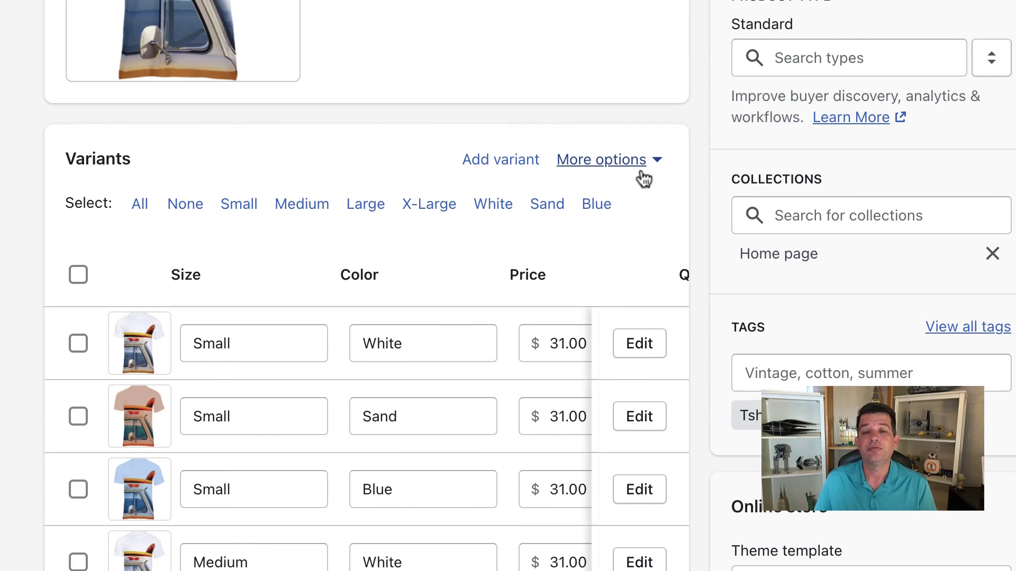
{"action": "scroll", "coordinate": [641, 176], "scroll_direction": "up", "scroll_amount": 5}
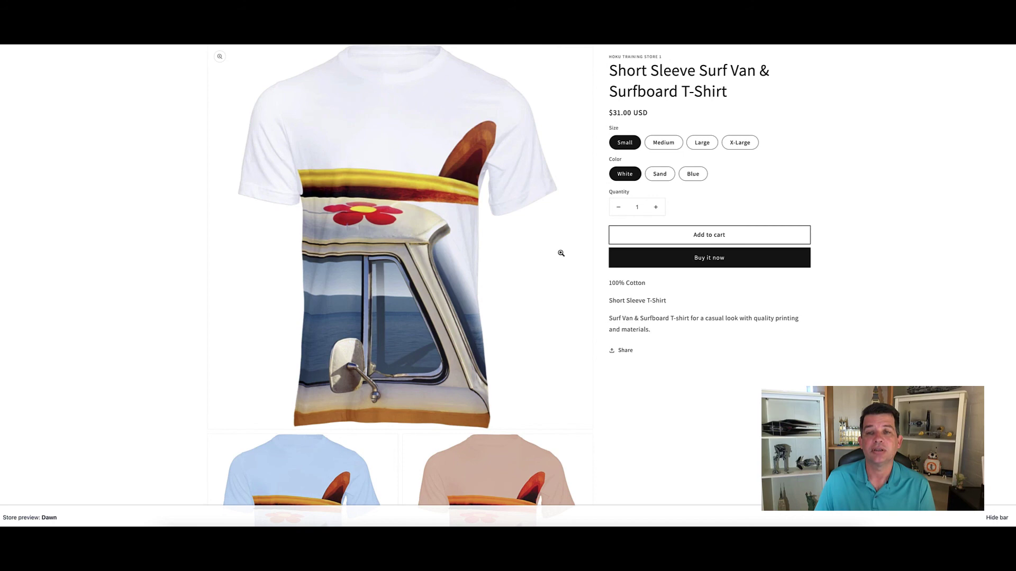
{"action": "scroll", "coordinate": [764, 156], "scroll_direction": "up", "scroll_amount": 2}
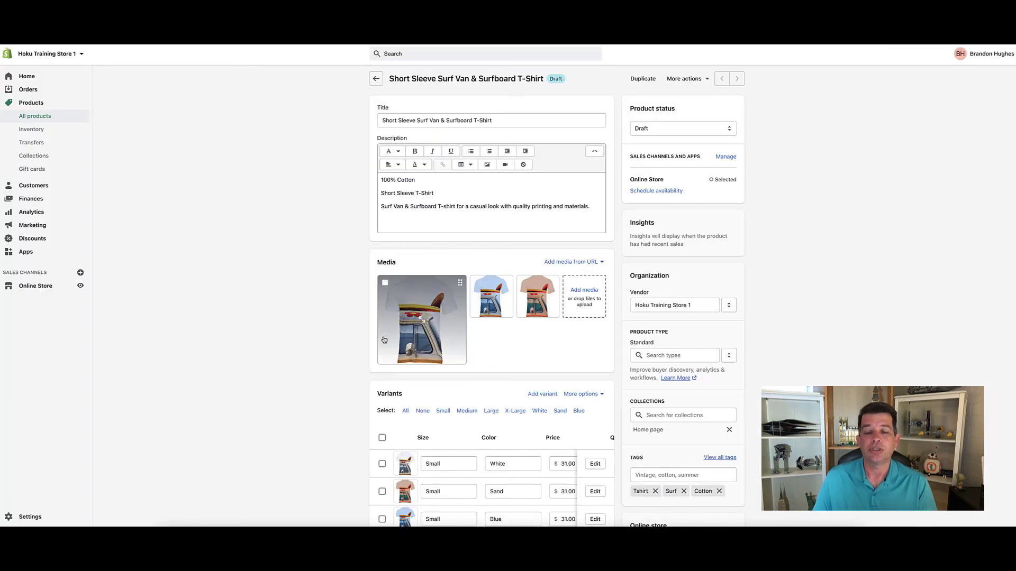
{"action": "scroll", "coordinate": [409, 373], "scroll_direction": "down", "scroll_amount": 4}
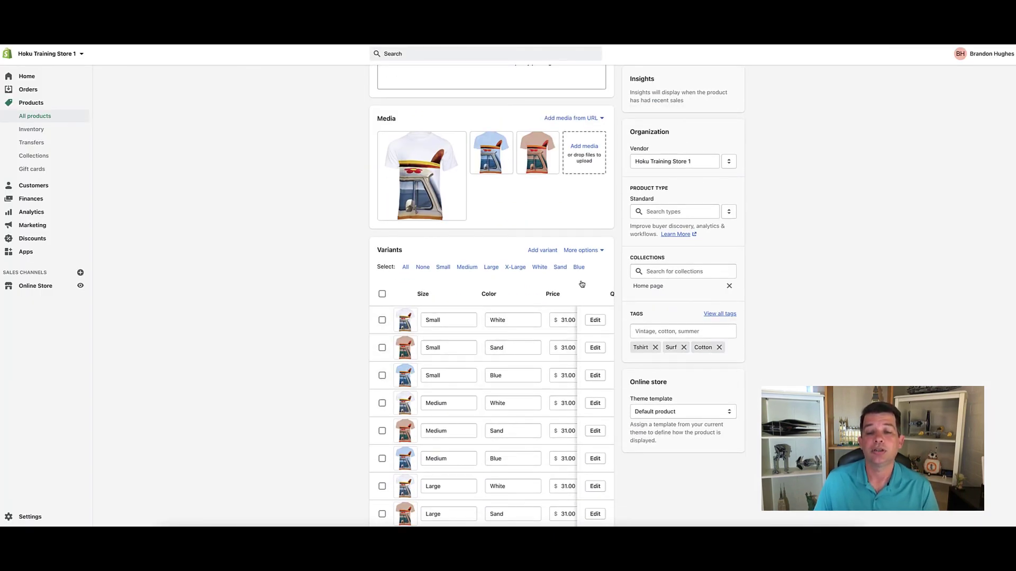
Reorder the T-shirt colours so Blue comes before White and Sand, and save
{"action": "left_click", "coordinate": [590, 249]}
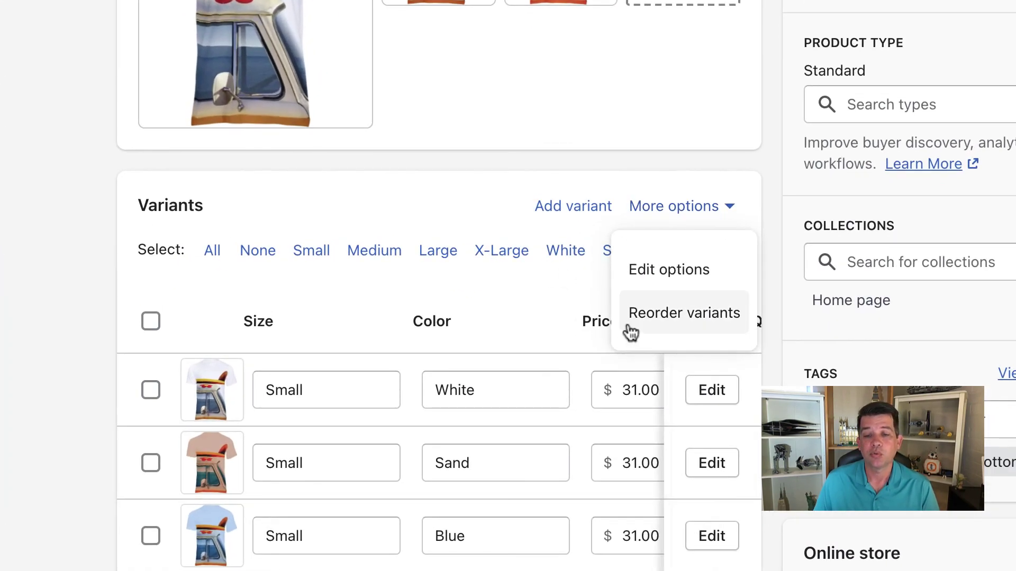
{"action": "left_click", "coordinate": [648, 318]}
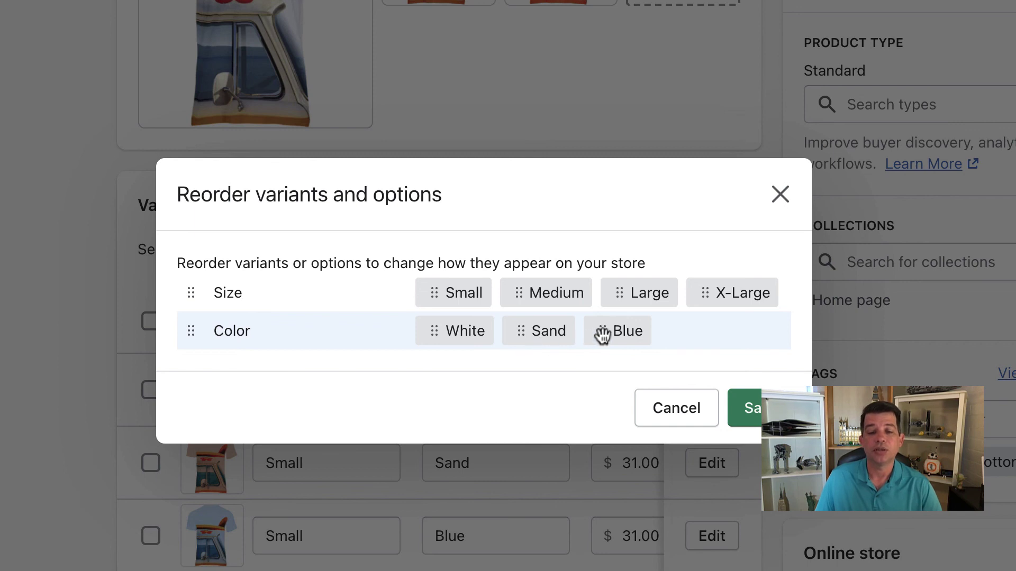
{"action": "left_click_drag", "start_coordinate": [604, 334], "coordinate": [446, 329]}
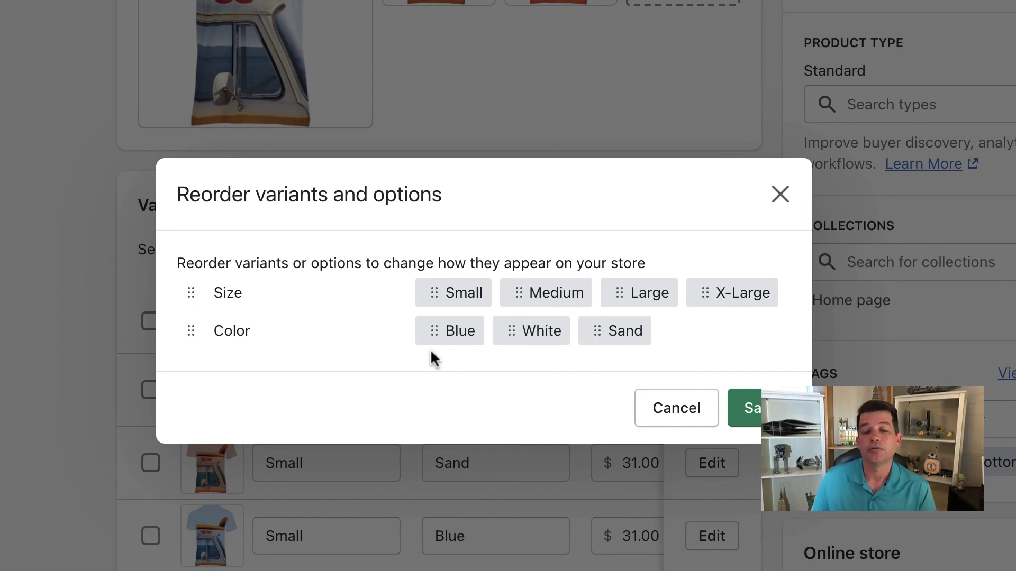
{"action": "left_click", "coordinate": [766, 408]}
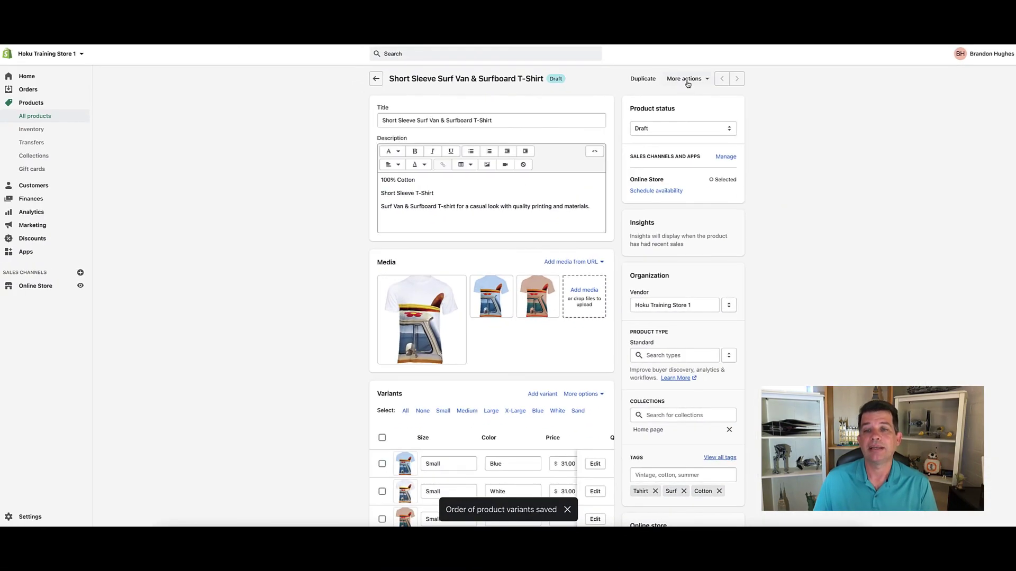
{"action": "left_click", "coordinate": [689, 80]}
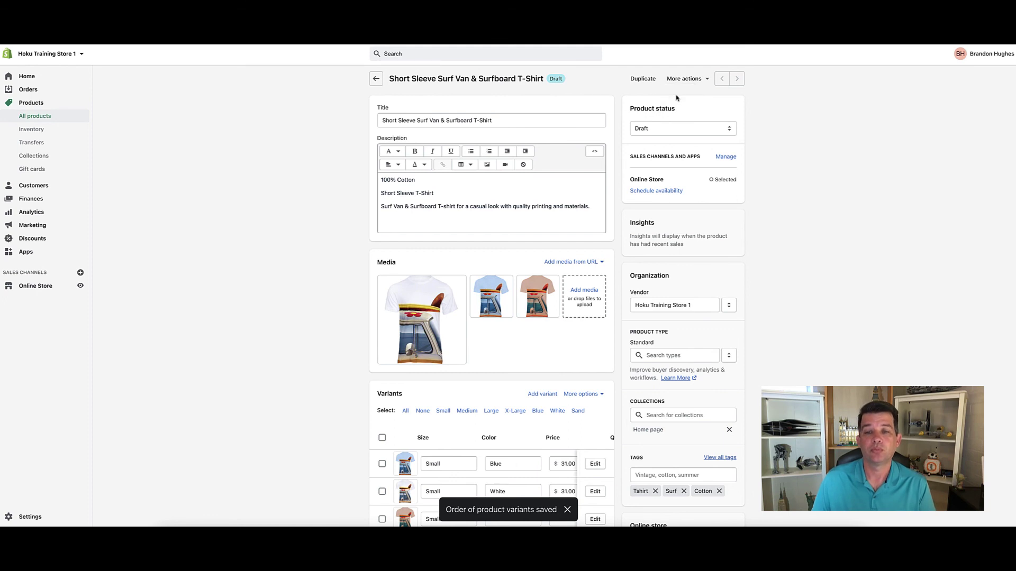
{"action": "left_click", "coordinate": [676, 97]}
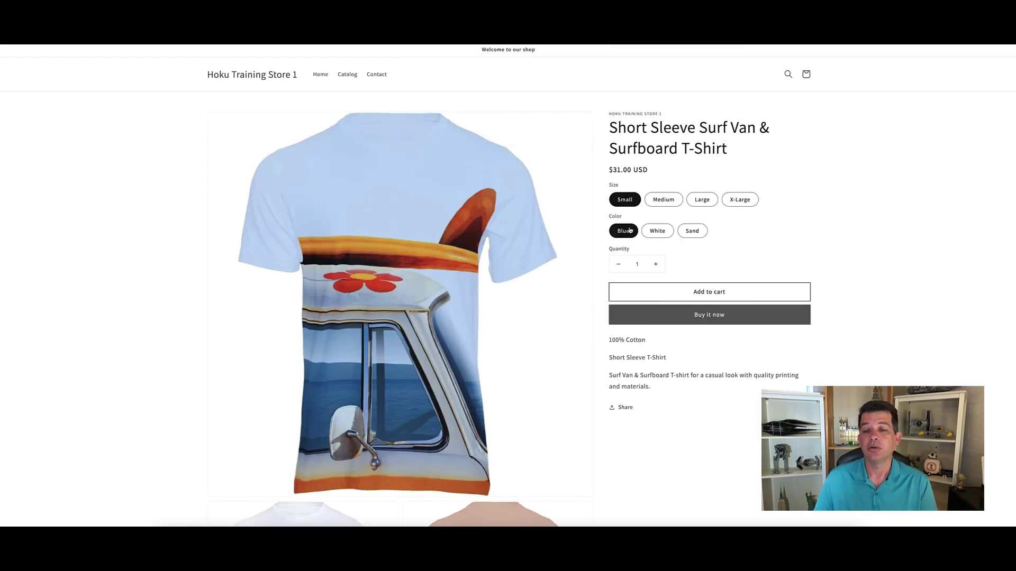